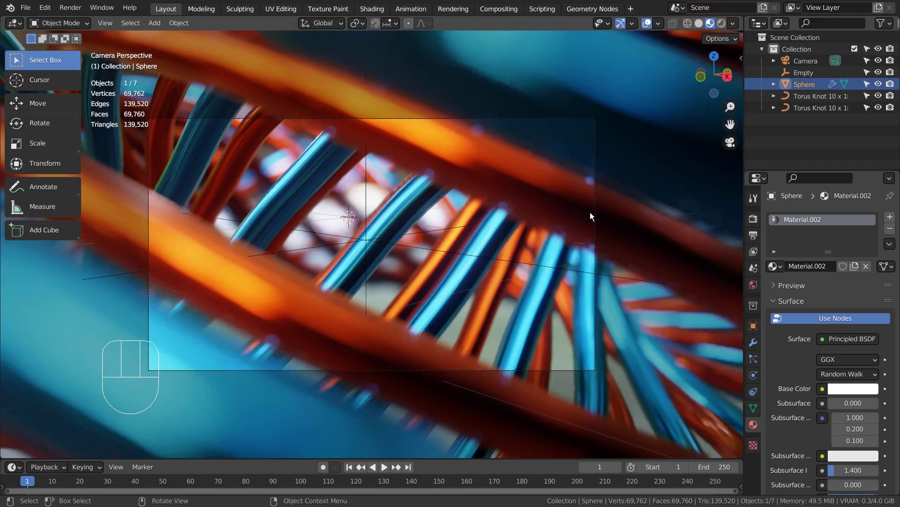
Step: Hide the background sphere in rendered shading and select the camera
left_click(722, 24)
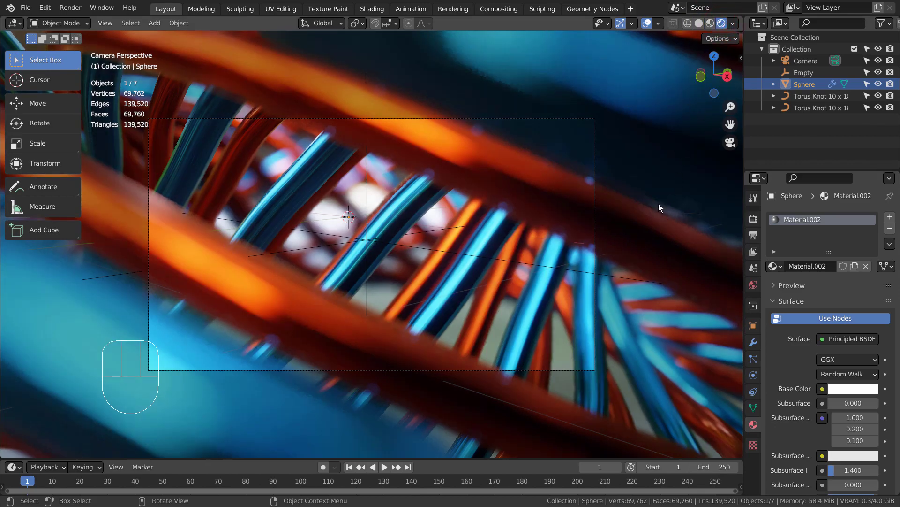
middle_click_drag(658, 203, 690, 220)
key("h")
scroll(526, 335, "up", 6)
left_click(805, 58)
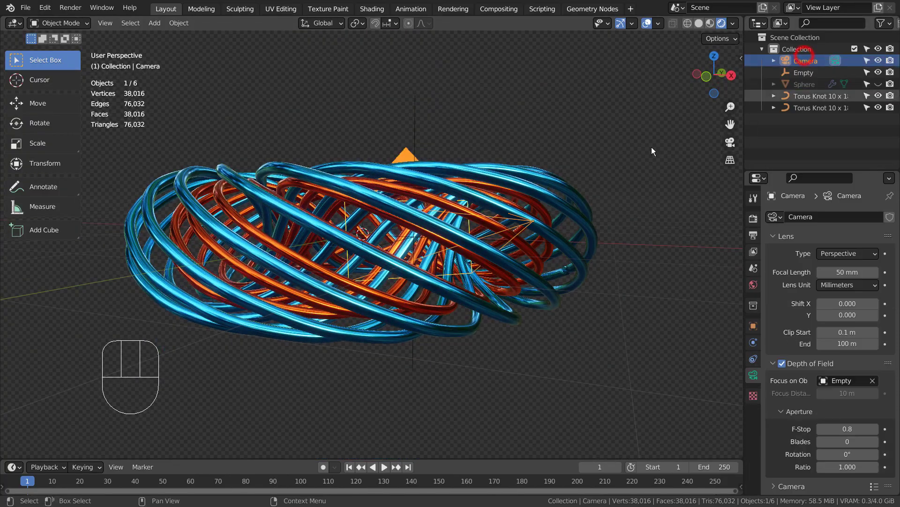
Step: Try a 150 mm camera focal length in wireframe shading, check it through the camera and undo it
key("shift+z")
mouse_move(639, 156)
middle_mouse_down()
mouse_move(583, 194)
mouse_move(498, 191)
mouse_move(404, 159)
mouse_move(454, 179)
mouse_move(629, 182)
mouse_move(740, 158)
mouse_move(677, 191)
mouse_move(543, 202)
middle_mouse_up()
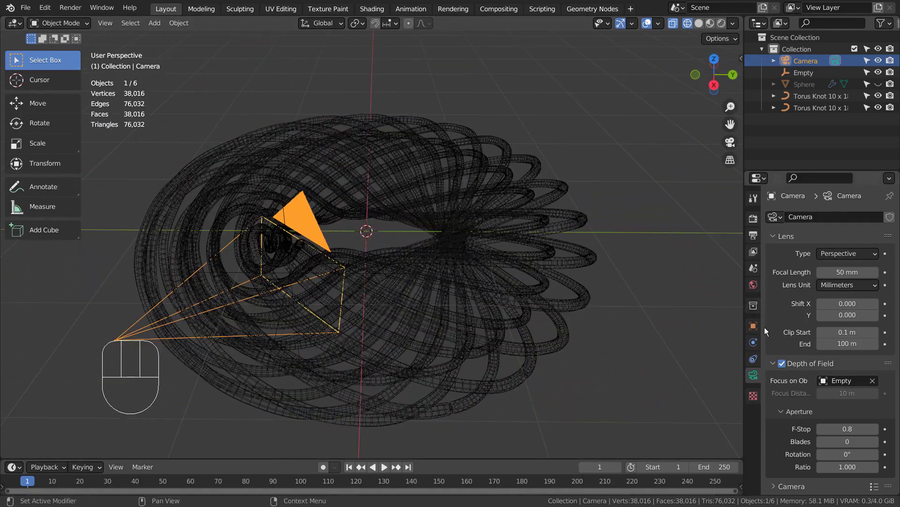
left_click_drag(850, 273, 882, 273)
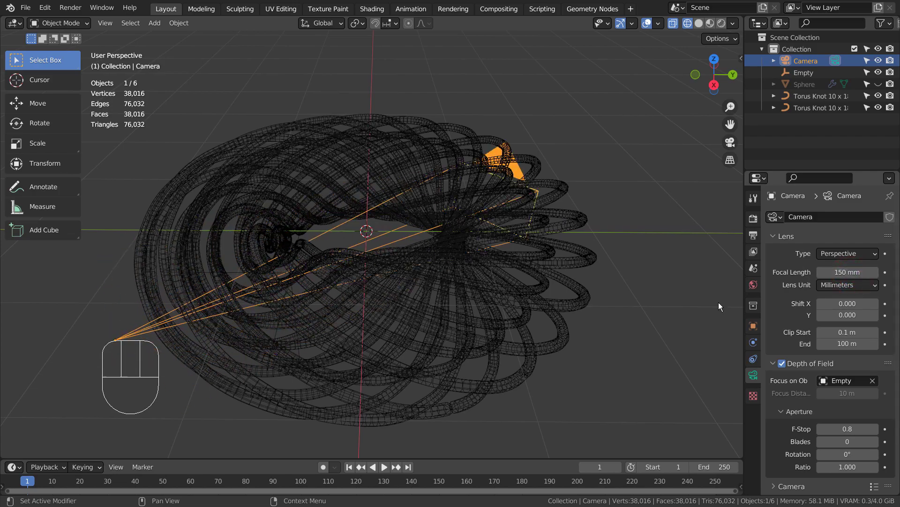
key("KP_0")
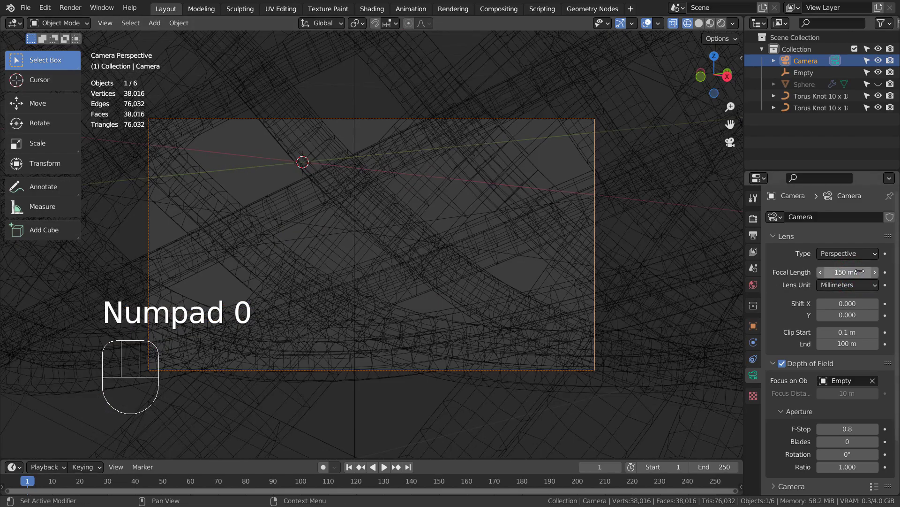
key("ctrl+z")
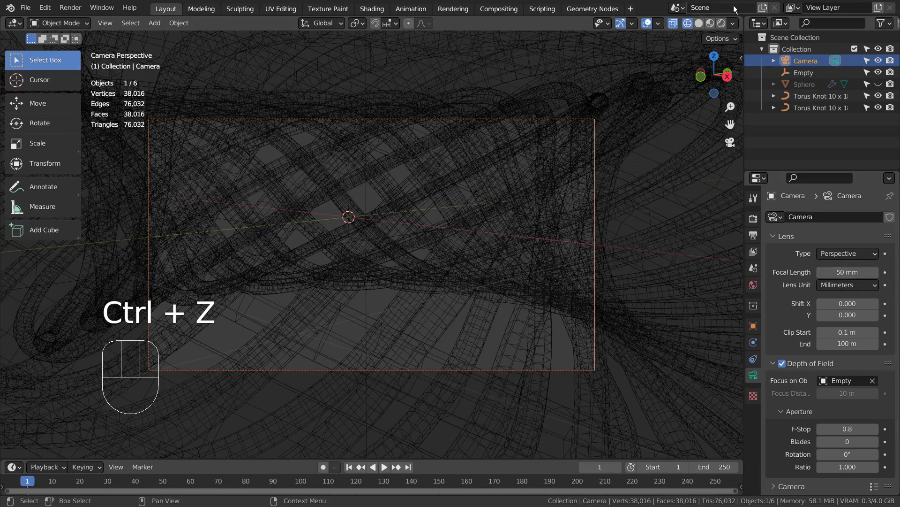
Step: Try a 3 mm camera focal length in material preview and fly the camera forward into the torus knots
left_click(714, 23)
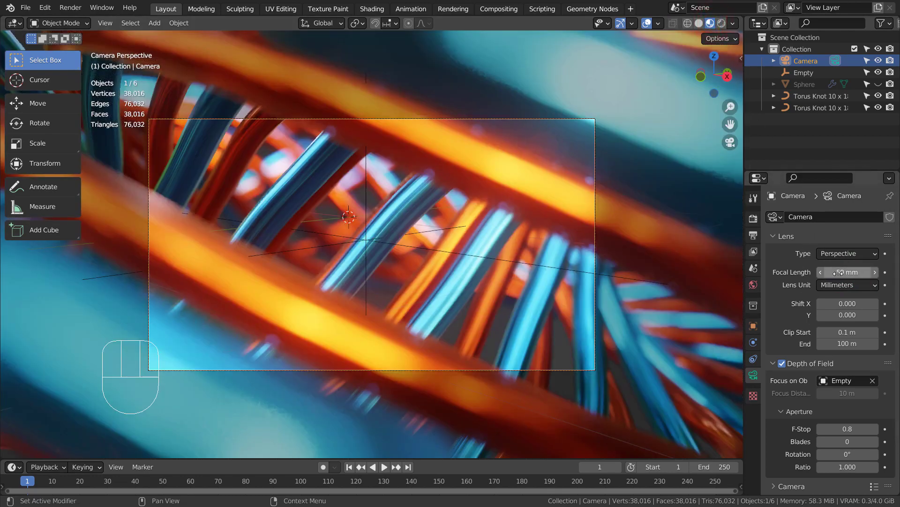
left_click_drag(840, 272, 754, 253)
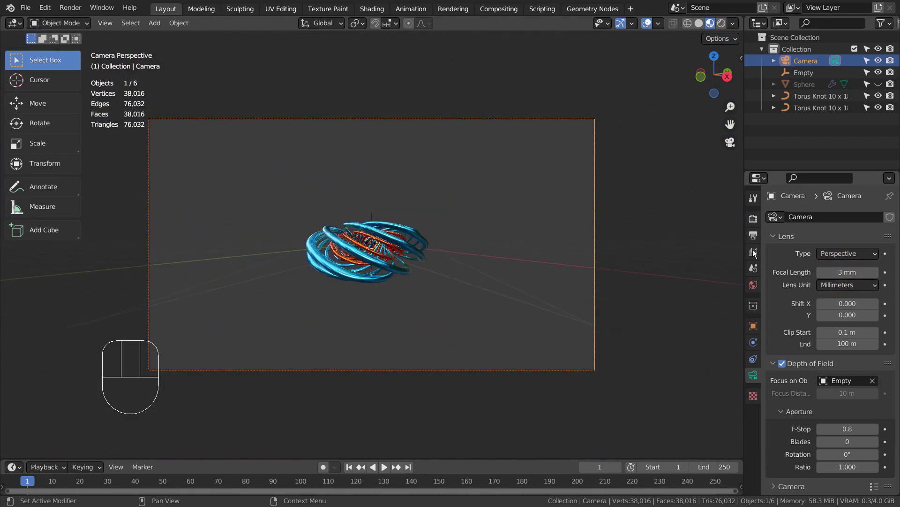
key("shift+grave")
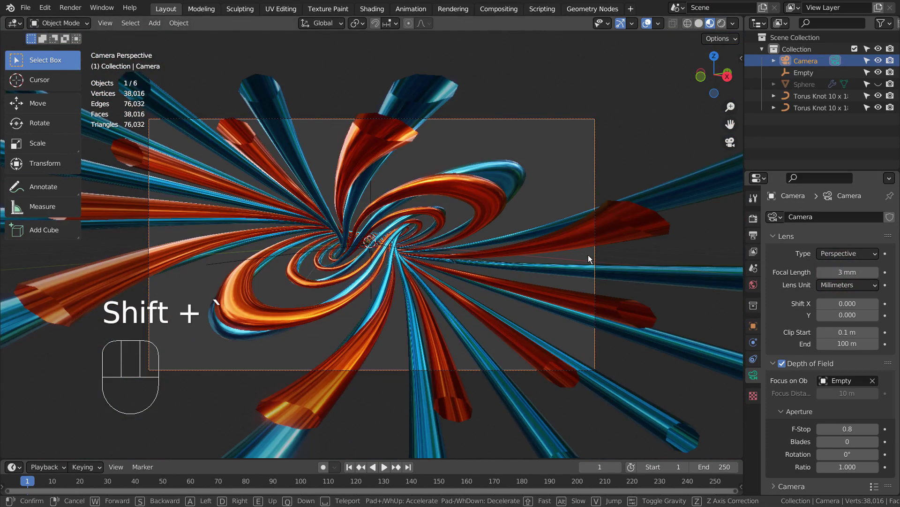
key("shift+w")
left_click(588, 254)
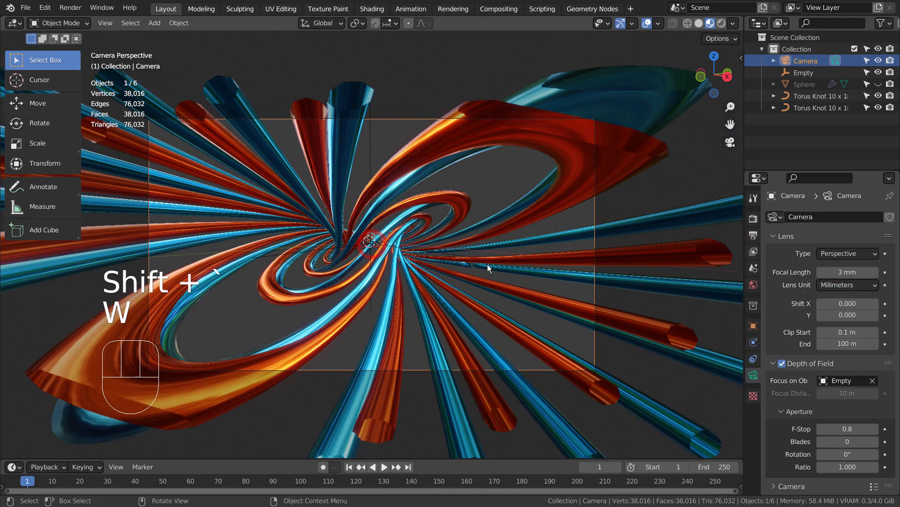
Step: Look through the camera in rendered shading and unhide the background sphere
middle_click_drag(488, 263, 429, 297)
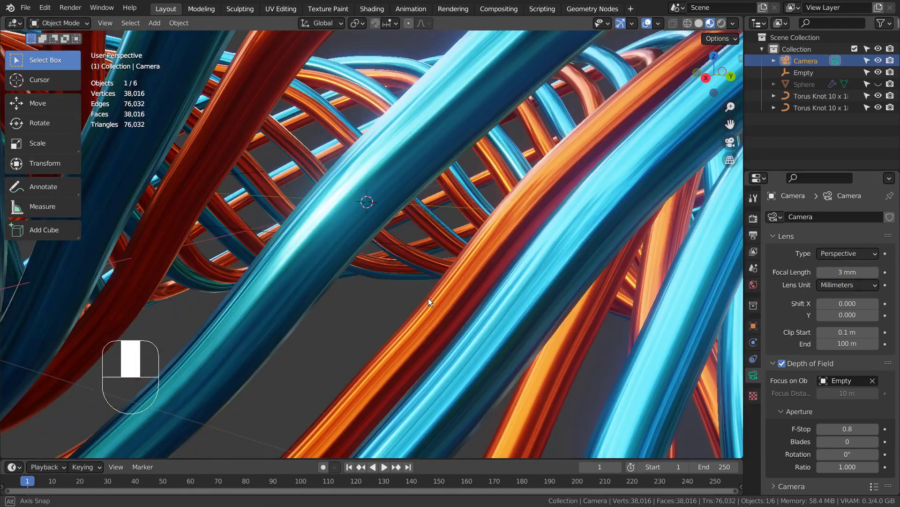
key("KP_0")
left_click(721, 23)
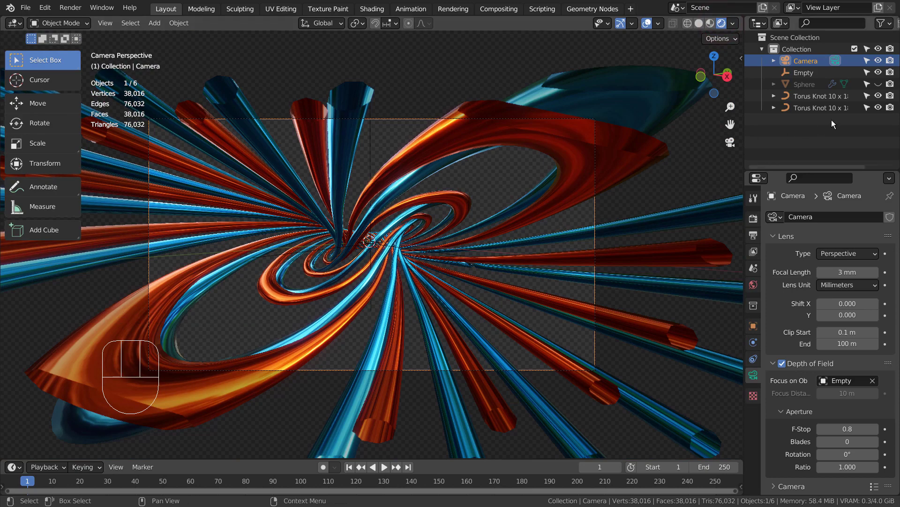
left_click(879, 84)
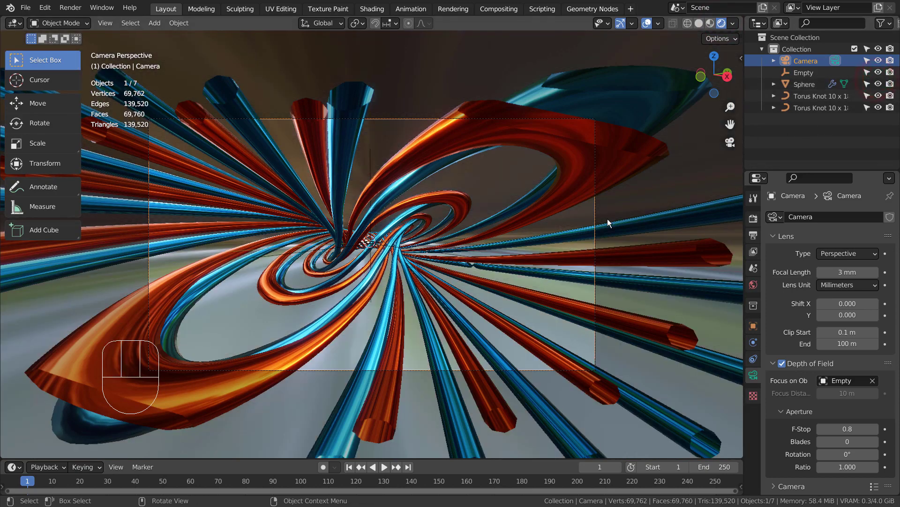
Step: Undo the sphere unhiding, the camera move and the focal length change
key("ctrl")
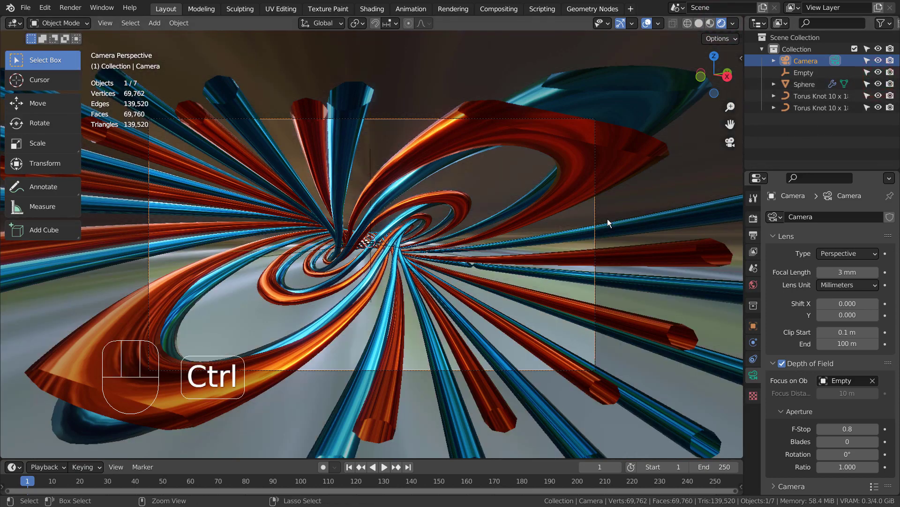
key("ctrl+z")
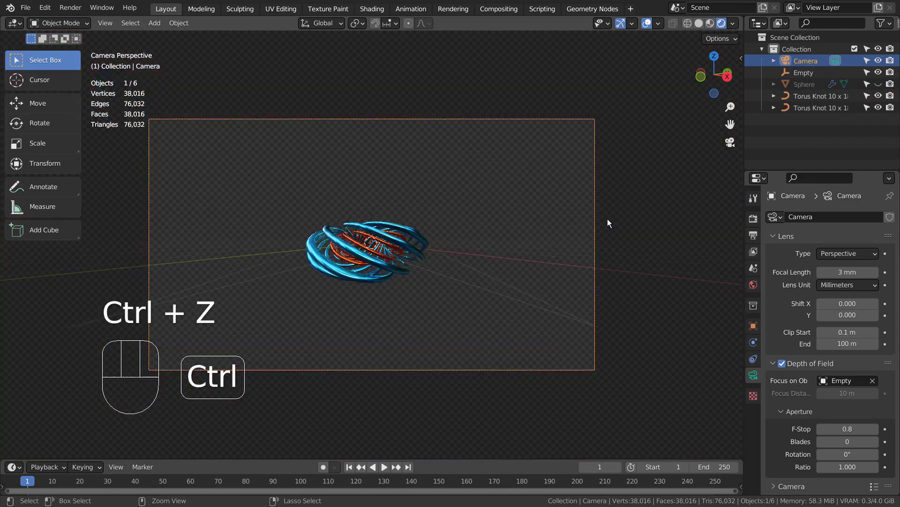
key("ctrl+z")
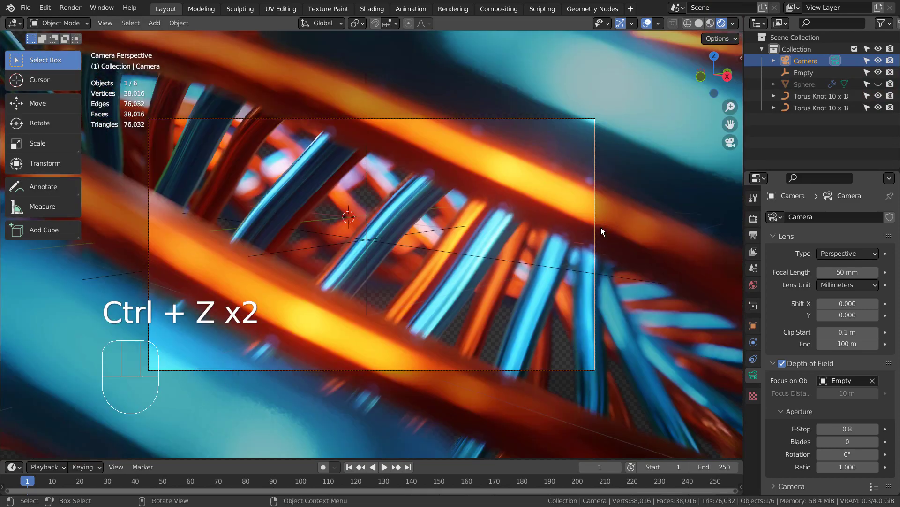
Step: View the whole torus knot from outside the camera and toggle Bloom off and on again in the render settings
middle_click_drag(601, 227, 526, 249)
scroll(412, 319, "down", 6)
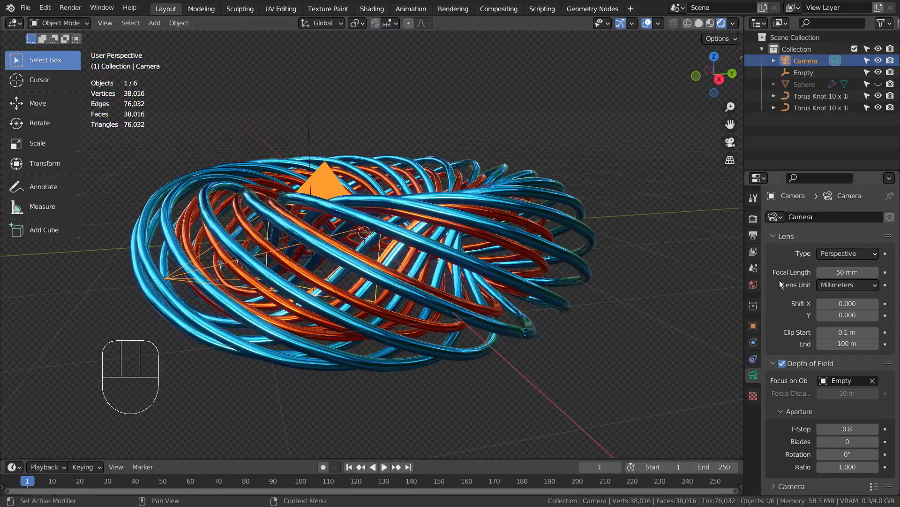
left_click(753, 219)
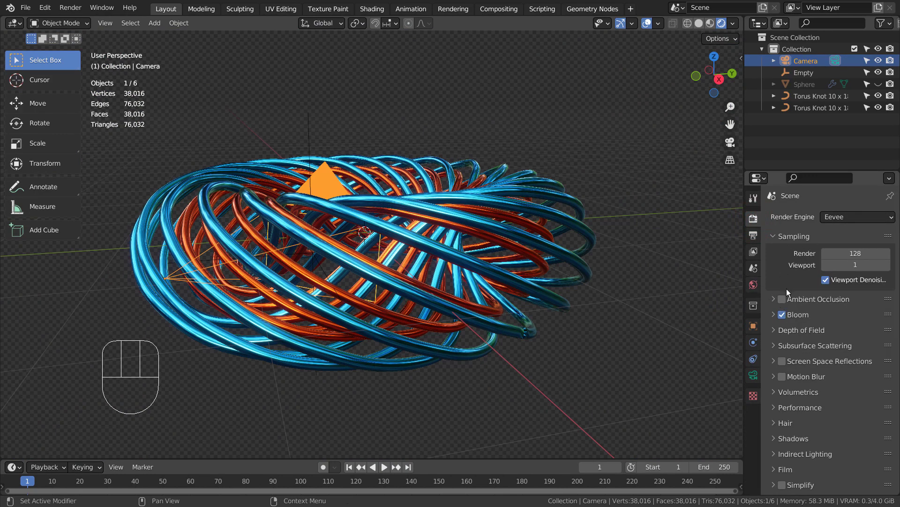
left_click(782, 314)
left_click(781, 314)
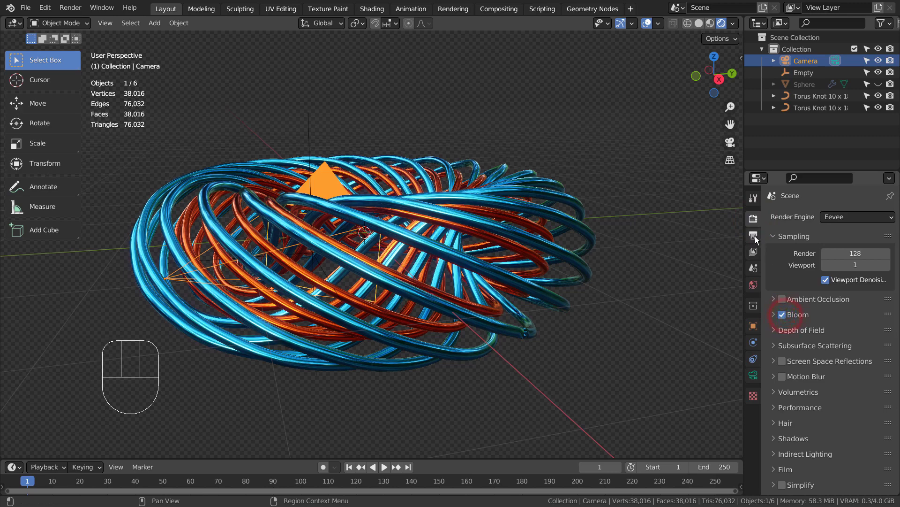
Step: Examine the world surface settings with the forest.exr environment texture in a maximized editor
left_click(753, 285)
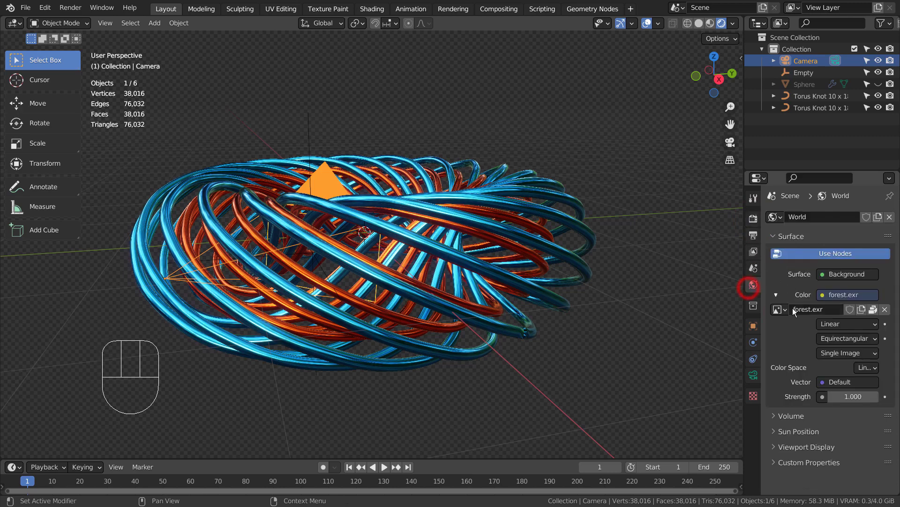
key("ctrl+space")
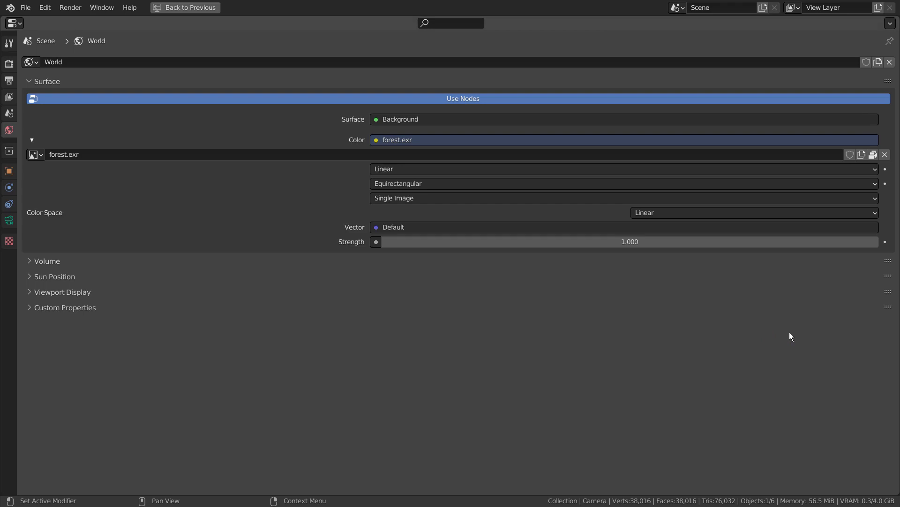
key("ctrl")
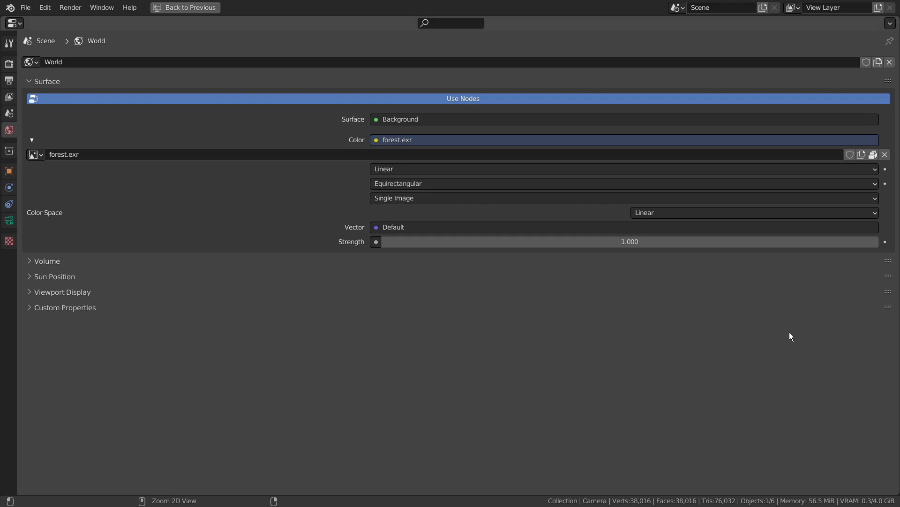
key("ctrl+space")
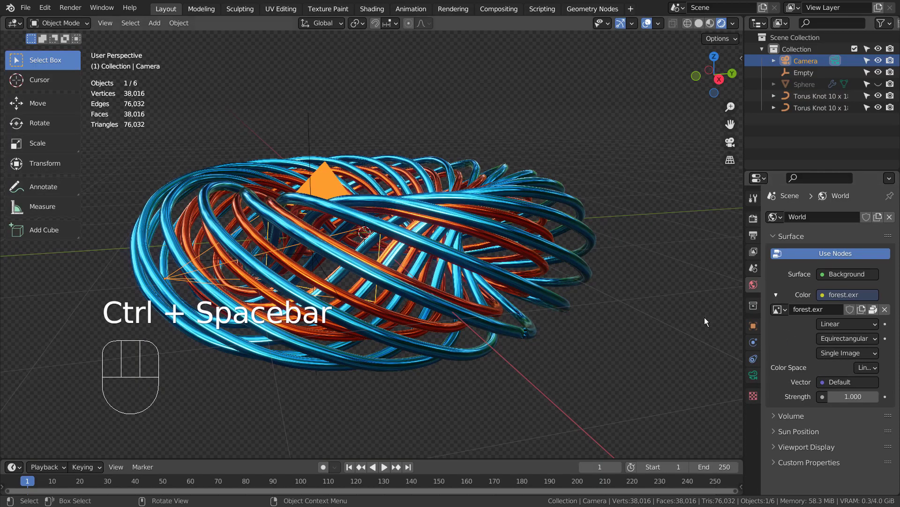
Step: Select the orange torus knot and examine its Principled BSDF material values in a maximized editor
scroll(455, 215, "up", 2)
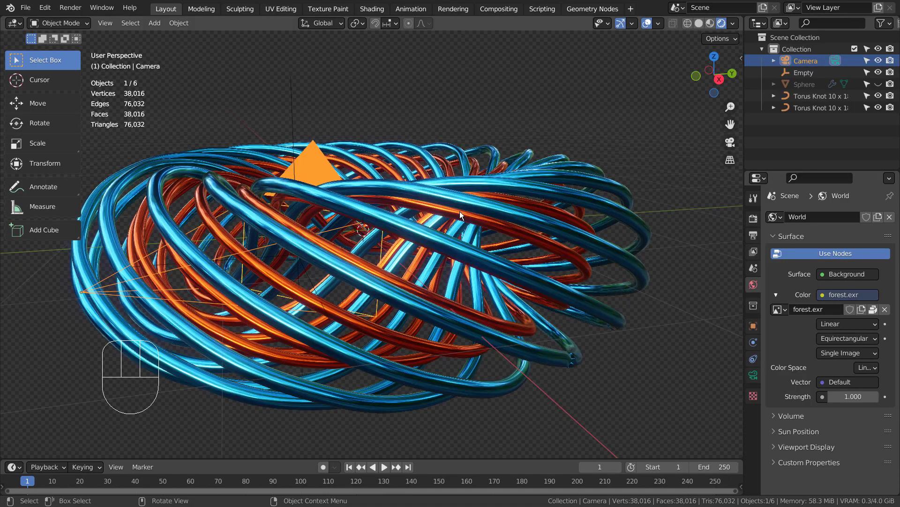
left_click(469, 216)
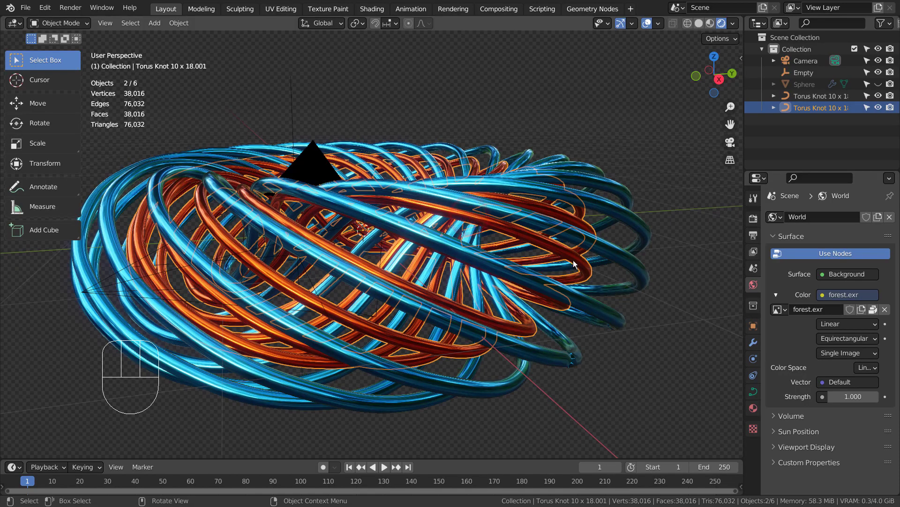
middle_click_drag(469, 216, 750, 378)
left_click(753, 391)
left_click(754, 407)
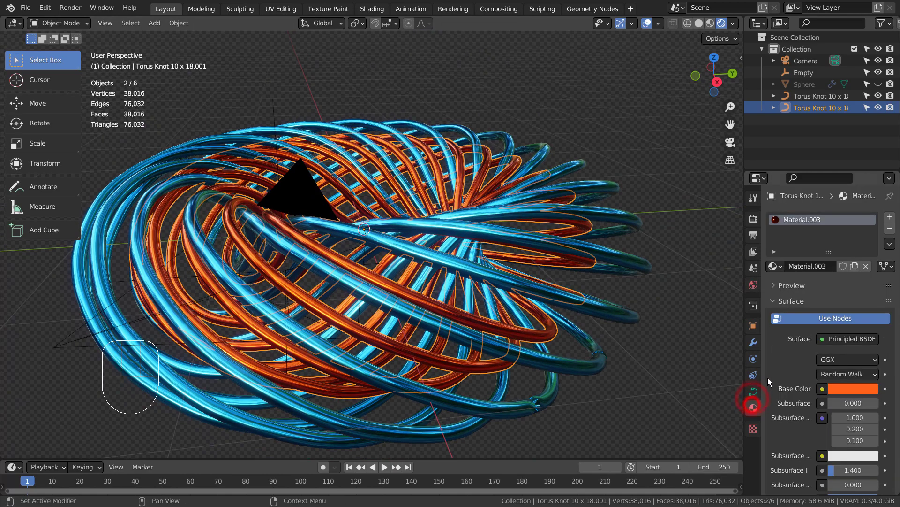
key("ctrl+space")
scroll(777, 353, "down", 6)
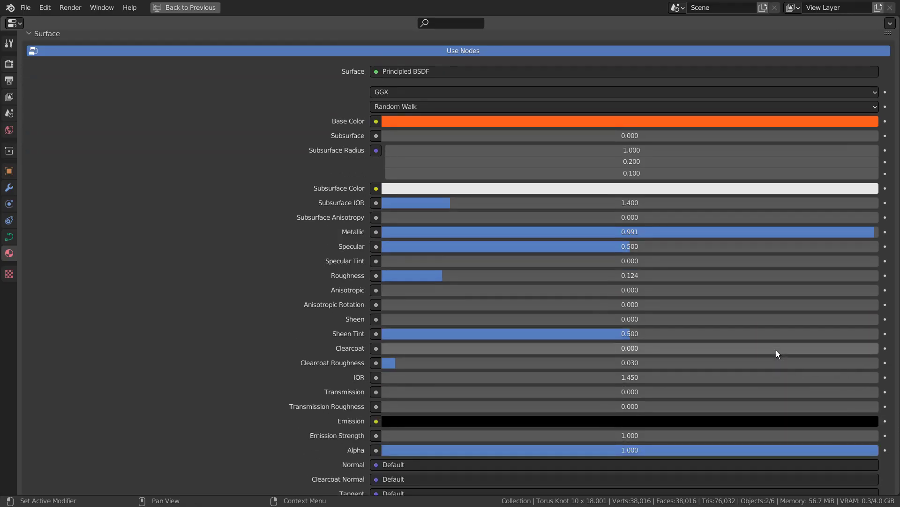
scroll(775, 349, "down", 2)
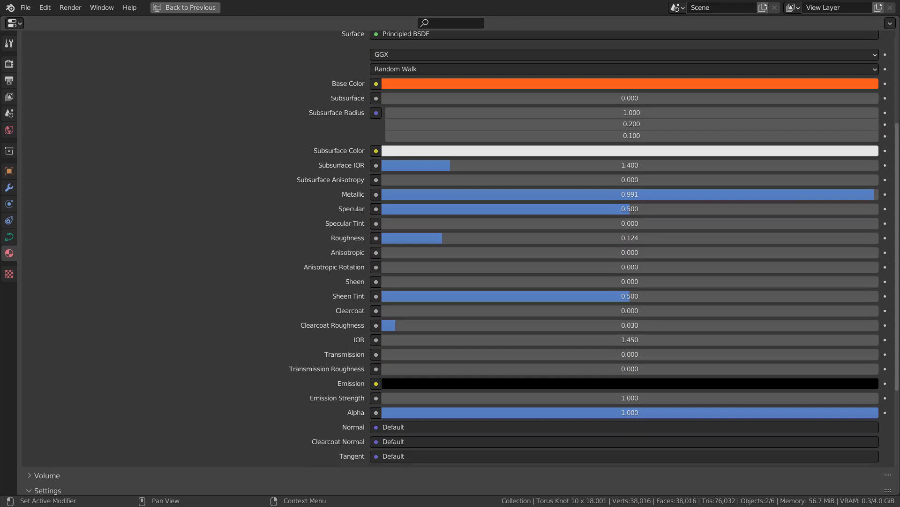
key("ctrl+space")
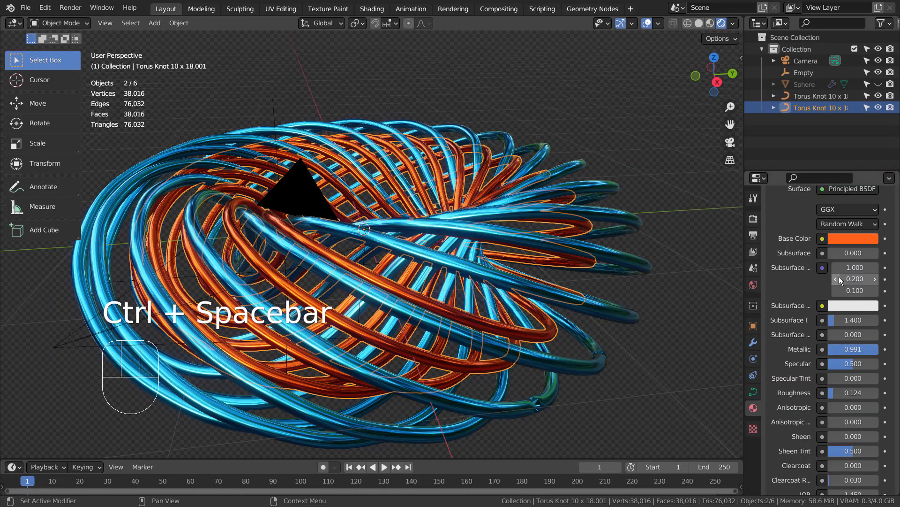
Step: Select the blue torus knot and examine its Principled BSDF material values in a maximized editor
left_click(491, 220)
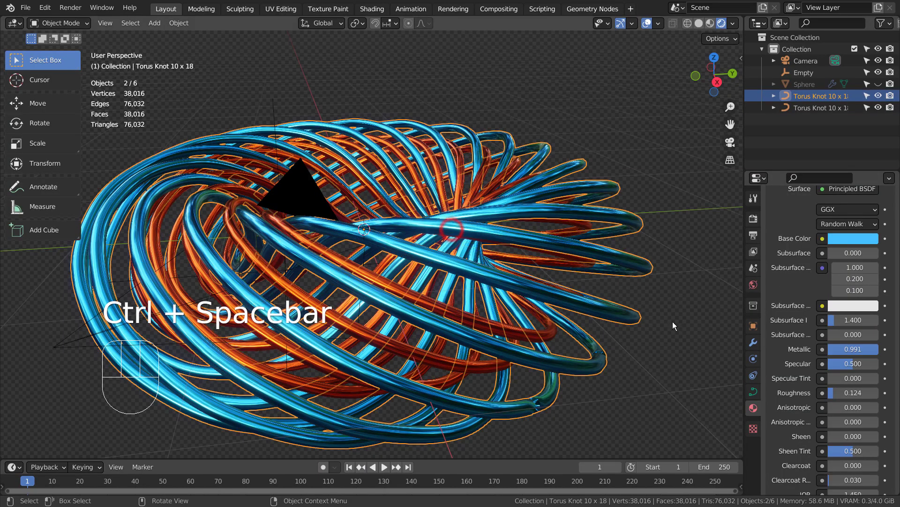
key("ctrl+space")
scroll(780, 298, "down", 1)
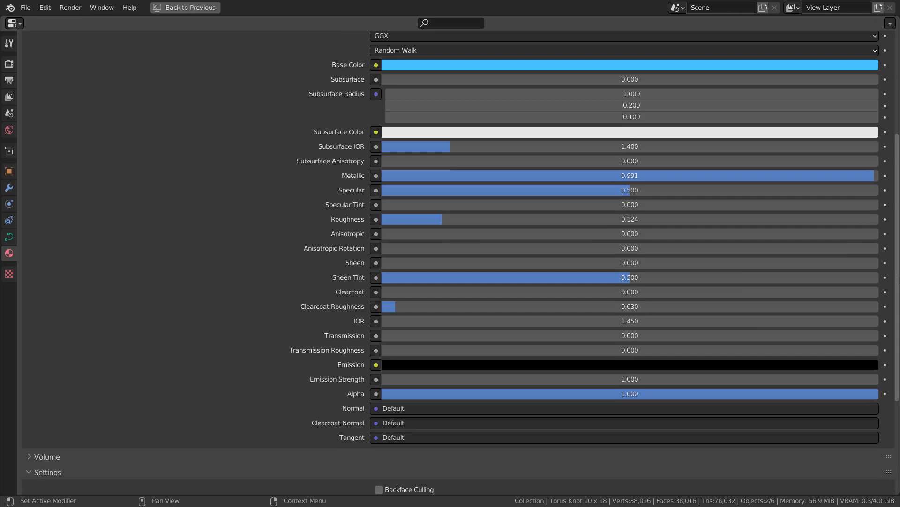
scroll(780, 297, "up", 1)
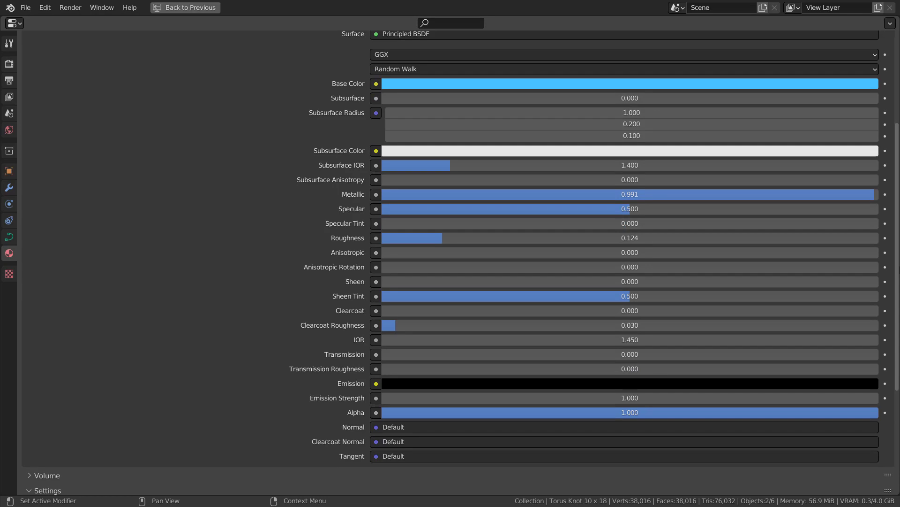
key("ctrl+space")
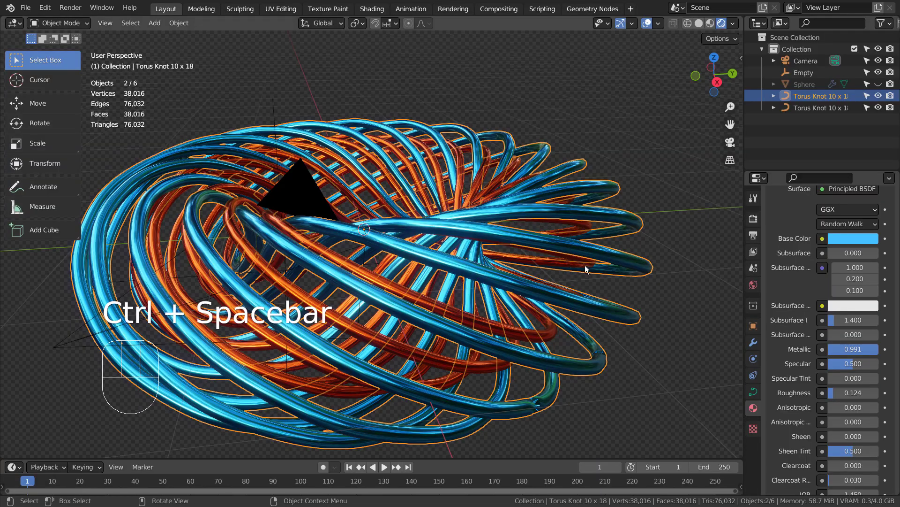
Step: Select every visible object in the finished torus knot scene and hide them all
middle_click_drag(568, 269, 525, 276)
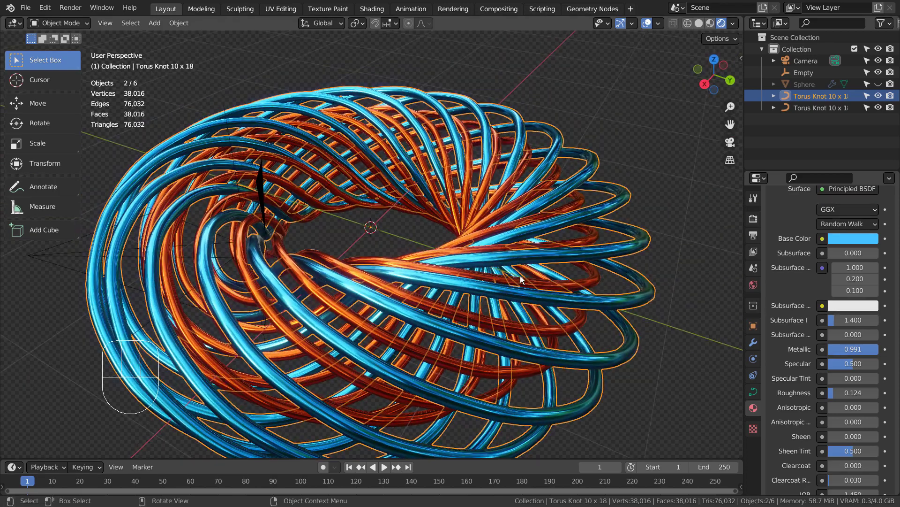
left_click(569, 245)
key("b")
left_click_drag(569, 424, 243, 147)
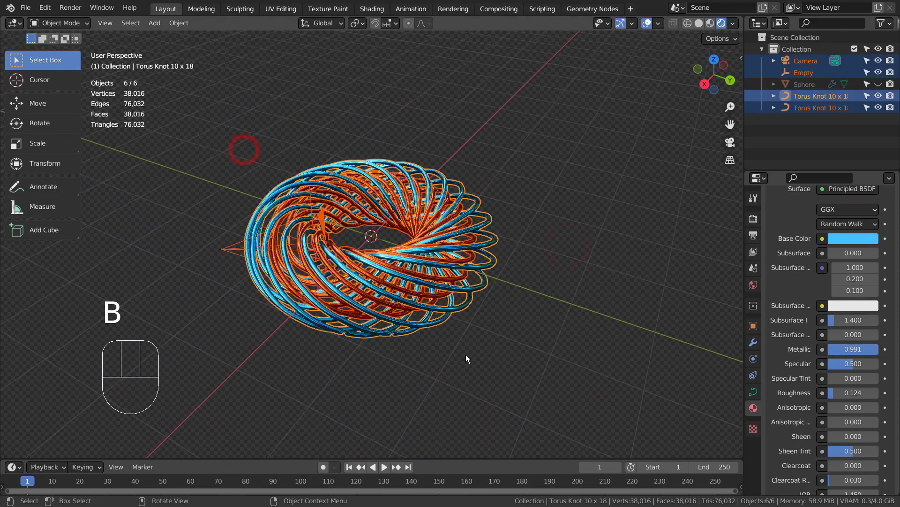
key("h")
Step: Add a Torus Knot Plus curve to the emptied scene
key("shift+a")
mouse_move(256, 128)
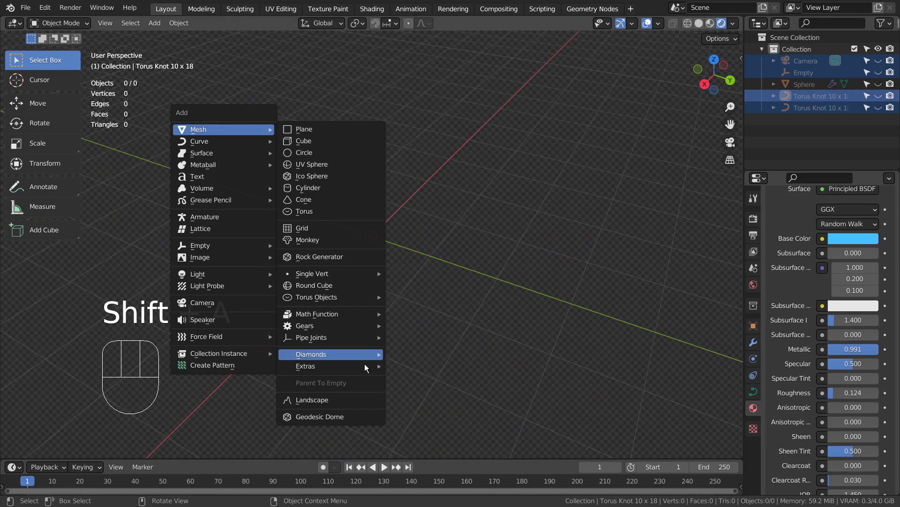
mouse_move(364, 370)
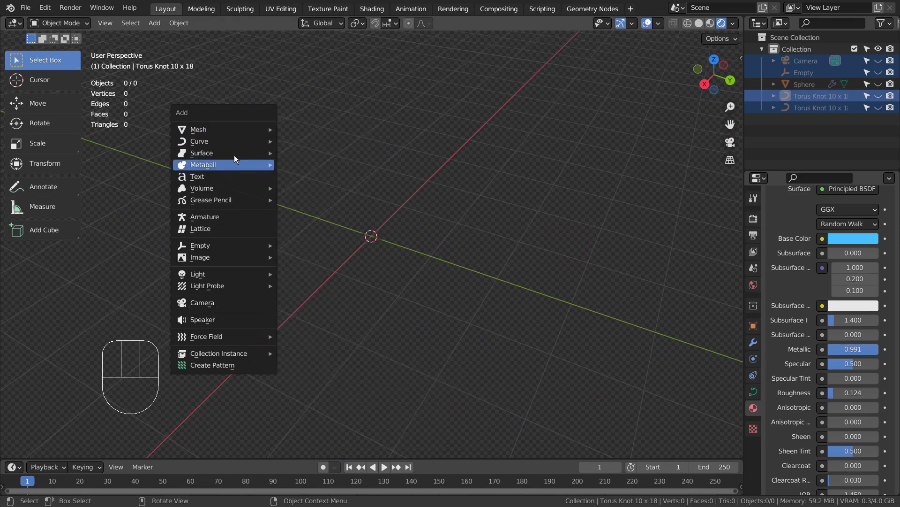
mouse_move(236, 141)
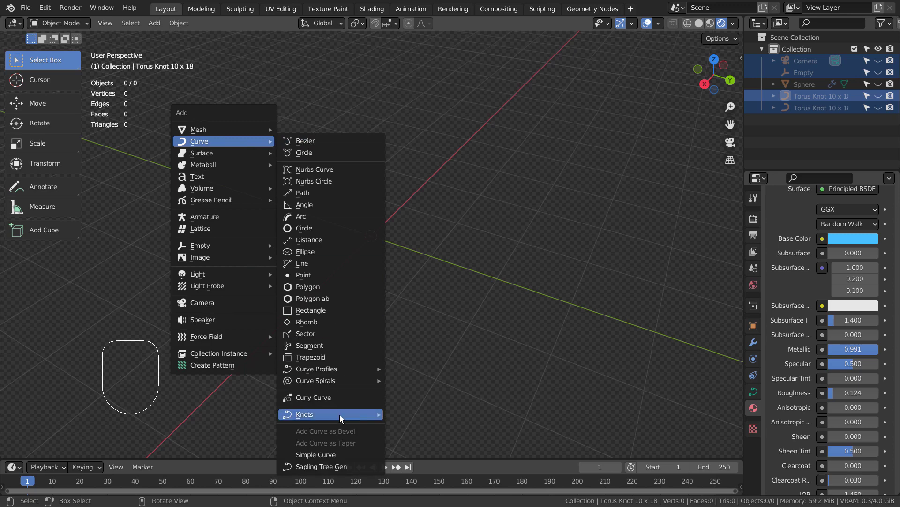
mouse_move(340, 415)
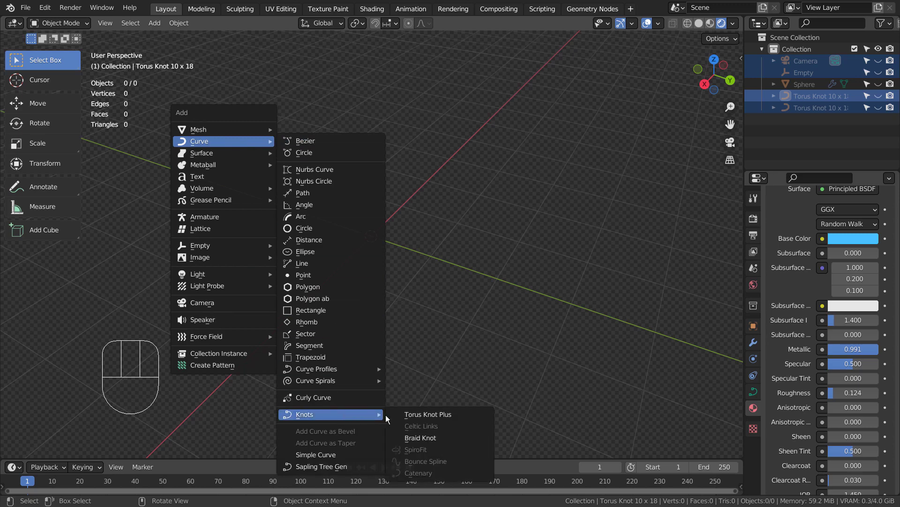
left_click(437, 415)
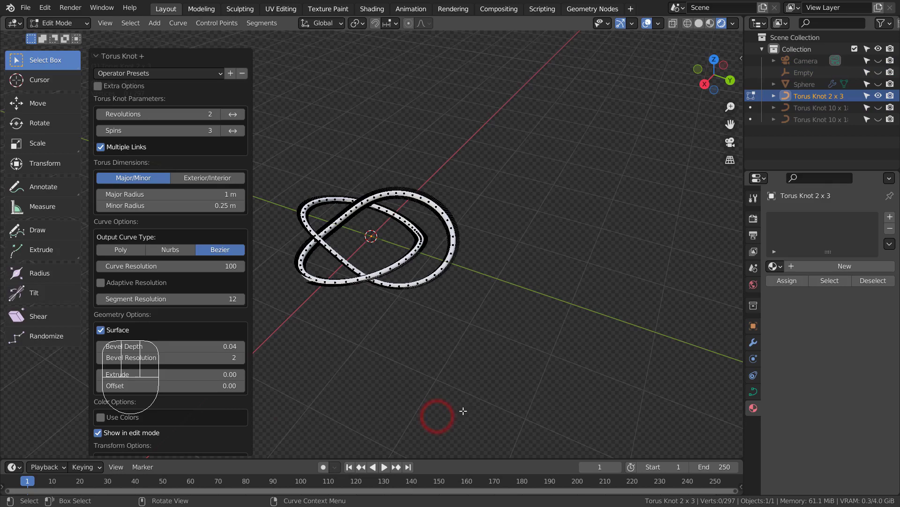
Step: Set the new torus knot to 11 revolutions and 22 spins, and return to Object Mode
middle_click_drag(468, 321, 432, 294)
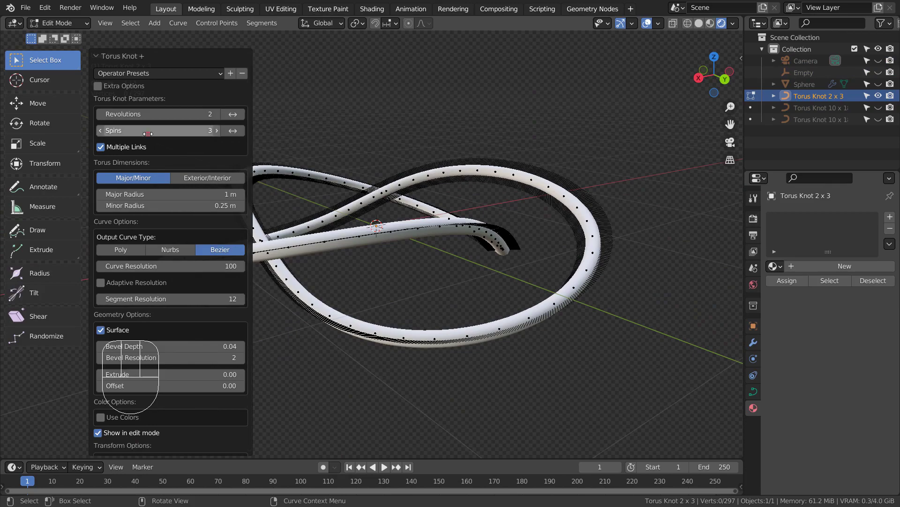
left_click_drag(146, 134, 143, 113)
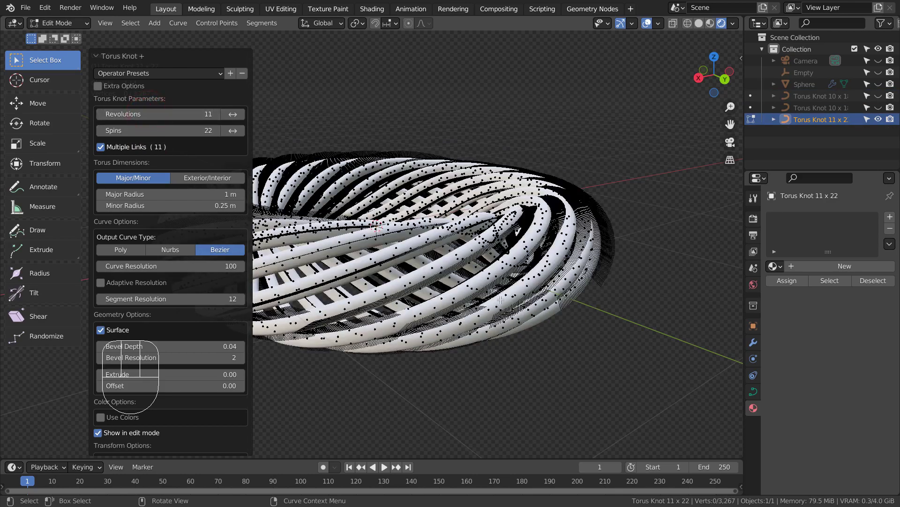
middle_click_drag(389, 259, 551, 322, "shift")
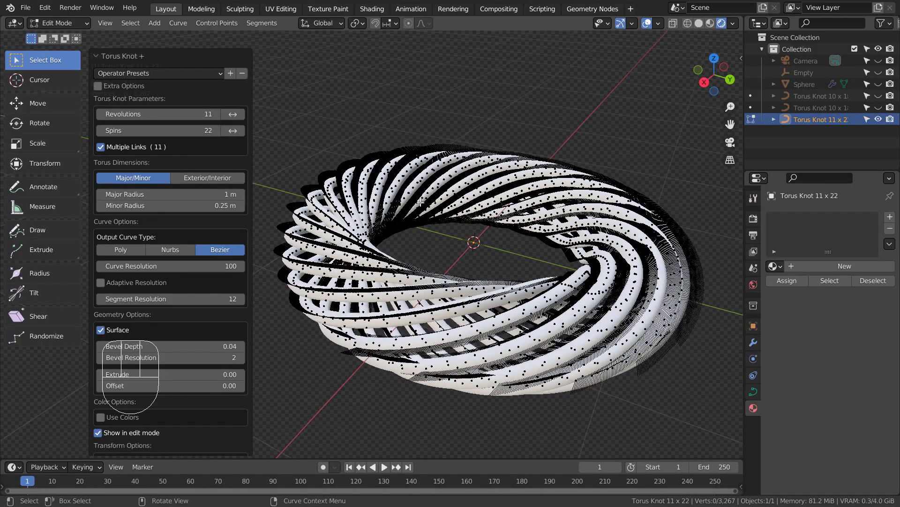
key("Tab")
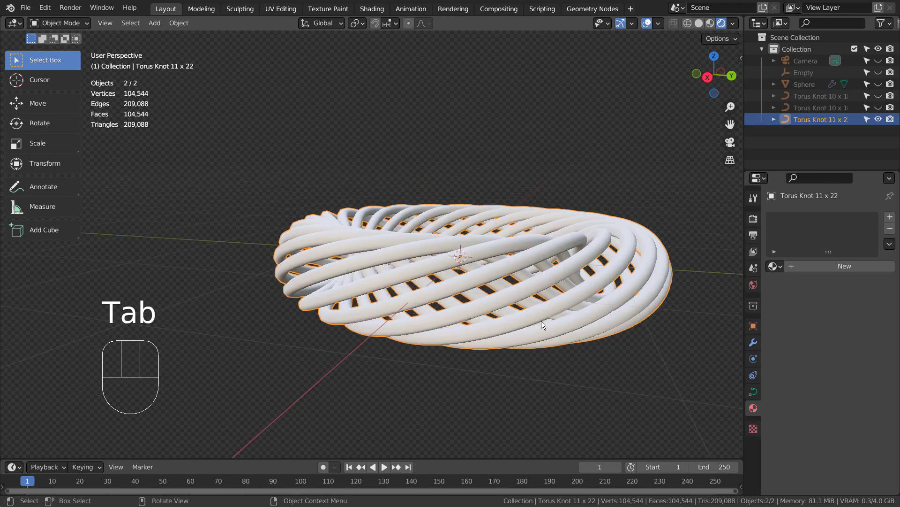
Step: Switch to the front view and assign the existing orange Material.003 to the new torus knot
key("KP_1")
left_click(776, 266)
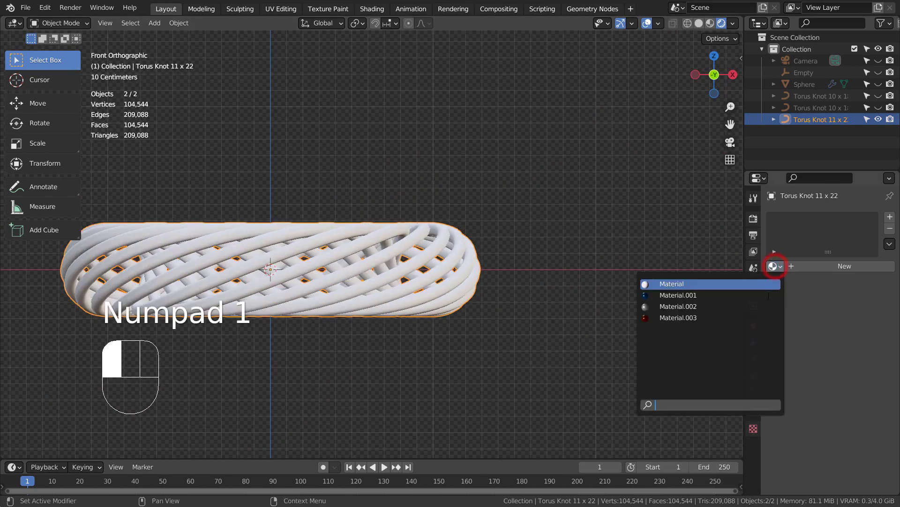
left_click(766, 313)
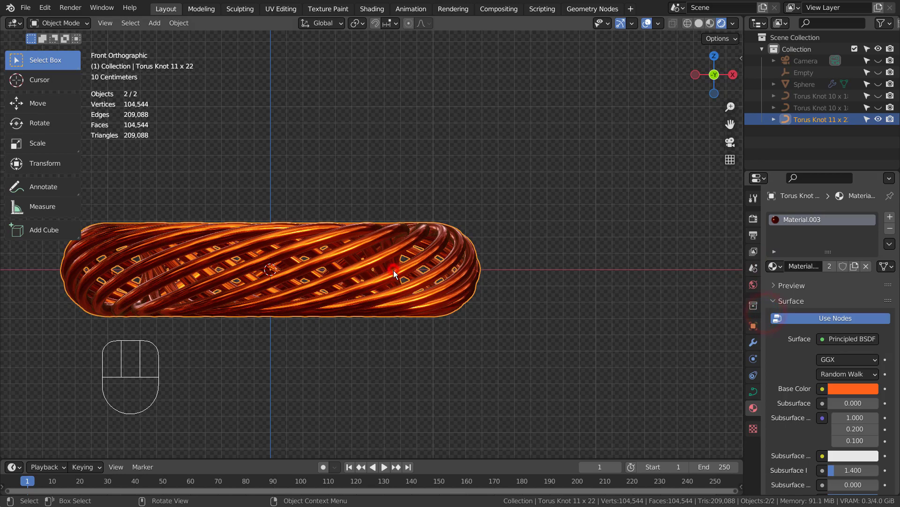
Step: Duplicate the orange torus knot in place and rotate the copy -180° in the front view
middle_click_drag(393, 270, 556, 302, "shift")
key("shift+d")
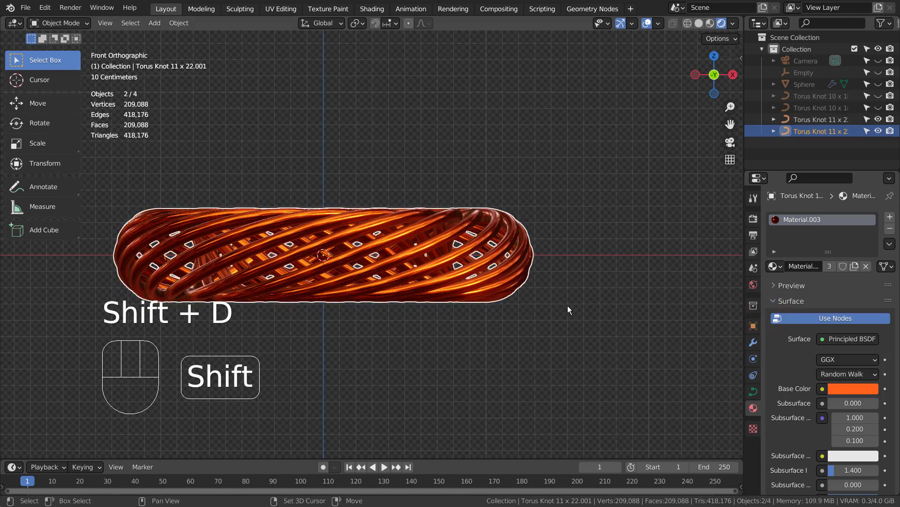
key("r")
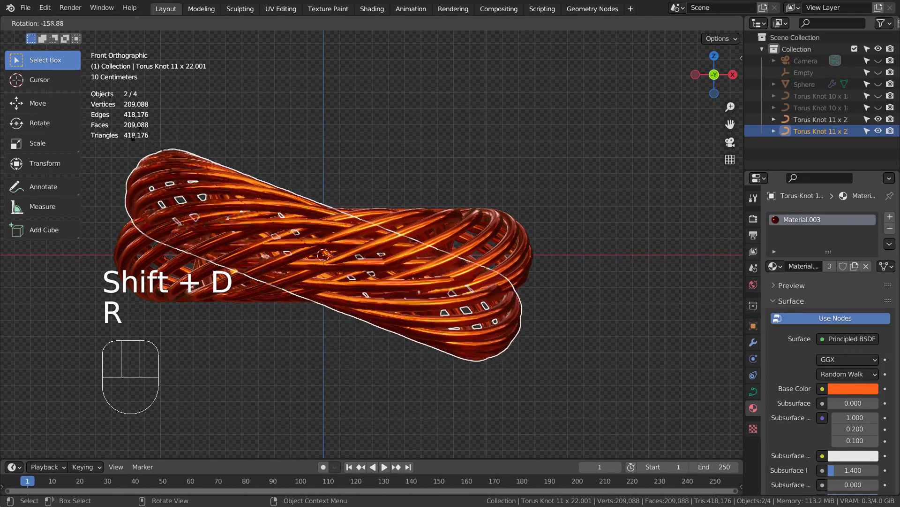
left_click(126, 216, "ctrl")
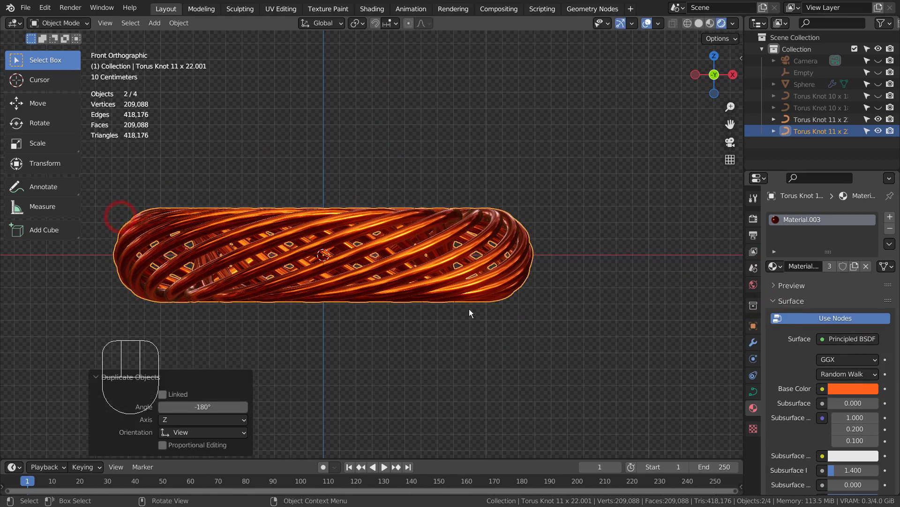
Step: Scale the duplicated torus knot uniformly to 0.946 and assign it the blue Material.001
key("s")
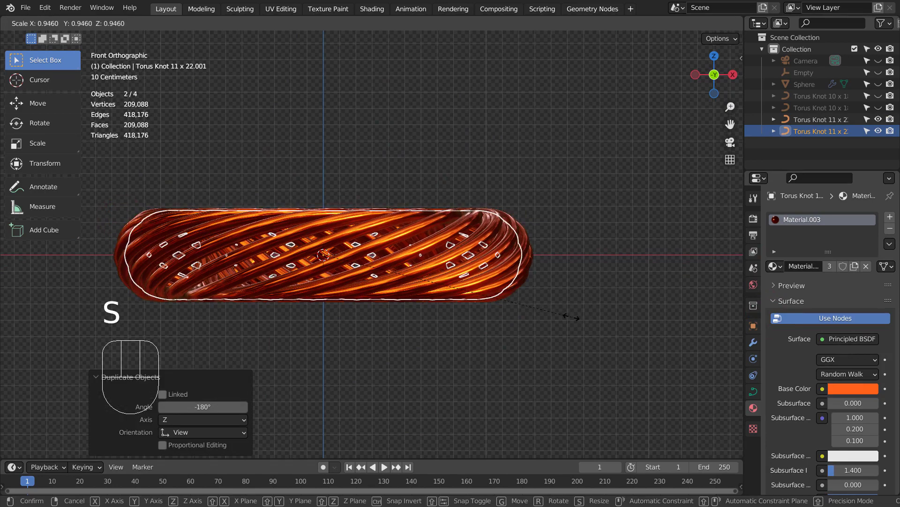
left_click(571, 317)
middle_click_drag(523, 237, 577, 259)
scroll(584, 281, "up", 6)
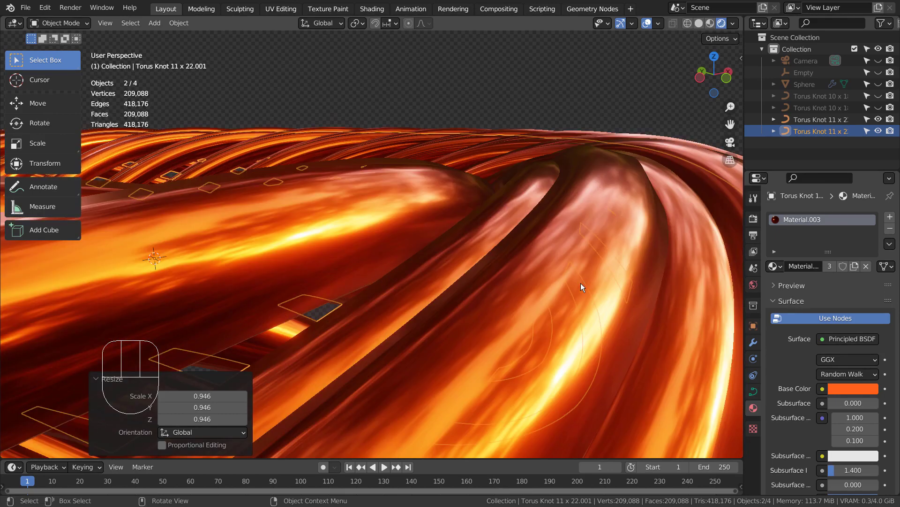
left_click(833, 267)
left_click(773, 267)
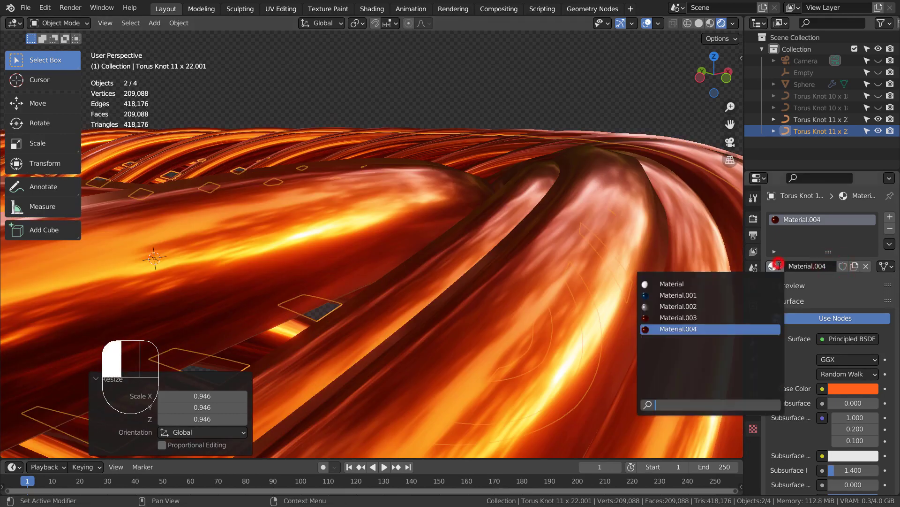
left_click(740, 299)
scroll(561, 267, "down", 5)
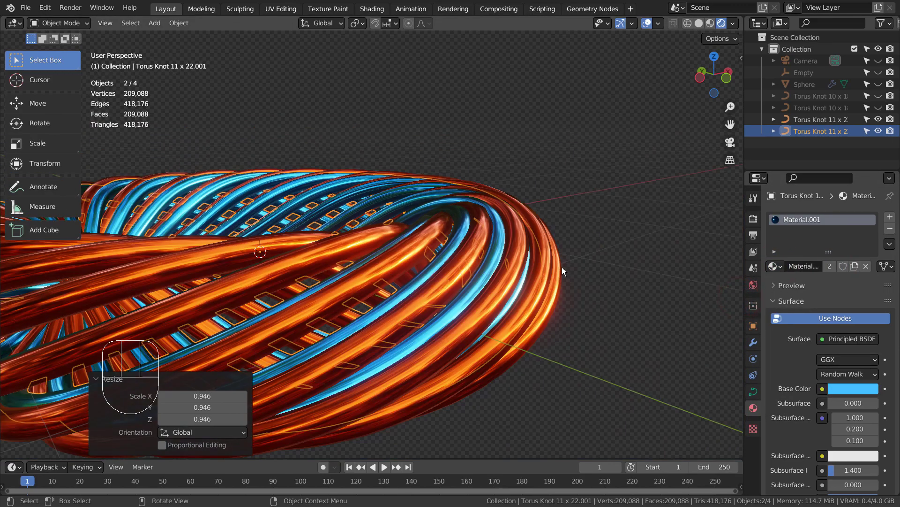
Step: Try rotating the blue torus knot 180° in the wireframe front view, and undo the rotation
mouse_move(562, 266)
middle_mouse_down("shift")
mouse_move(578, 226)
mouse_move(556, 259)
middle_mouse_up("shift")
scroll(546, 268, "up", 3)
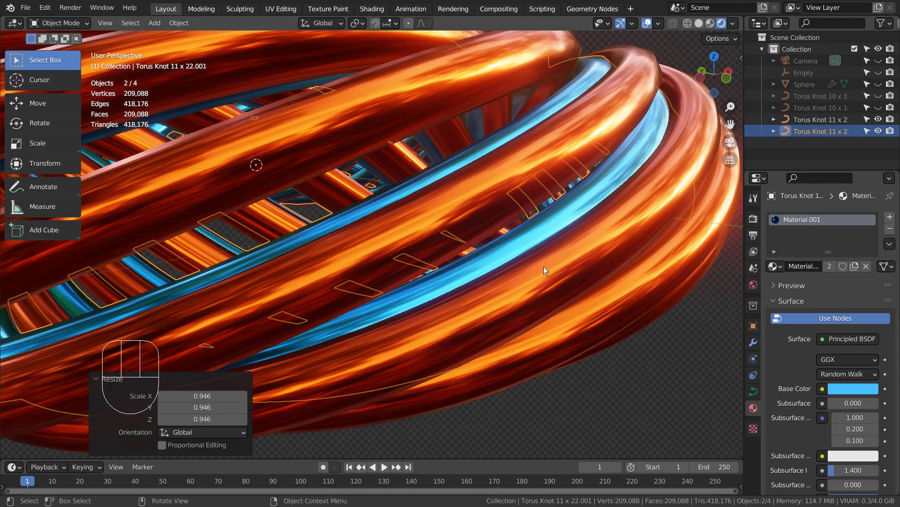
scroll(549, 264, "up", 3)
scroll(552, 261, "down", 2)
left_click(618, 161)
left_click(597, 81)
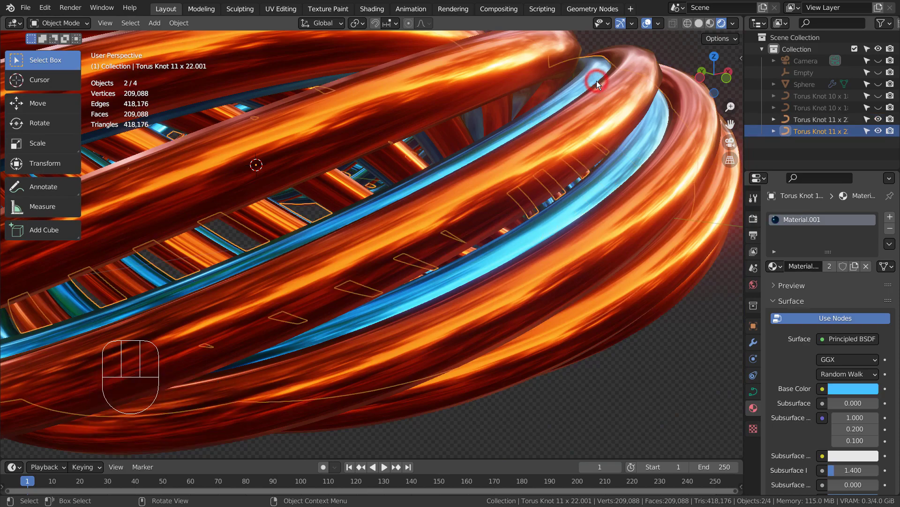
key("KP_1")
key("shift+z")
key("r")
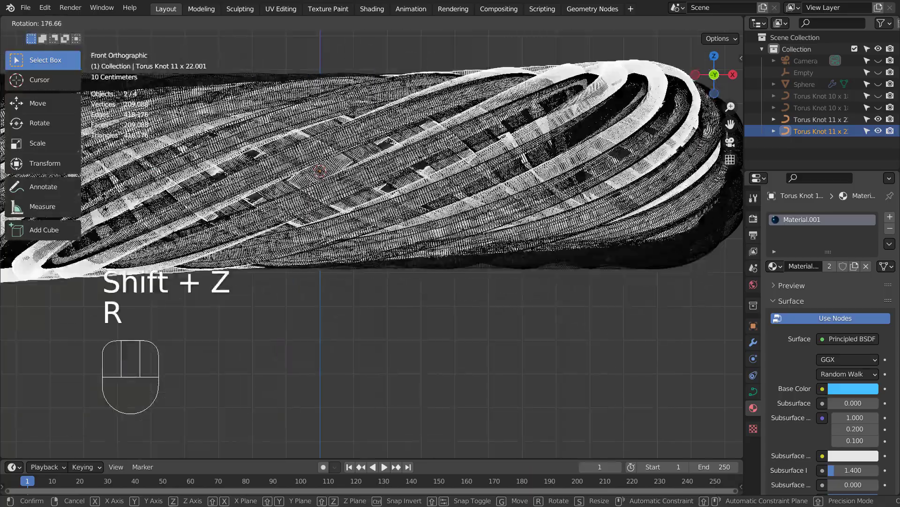
left_click(104, 194, "ctrl")
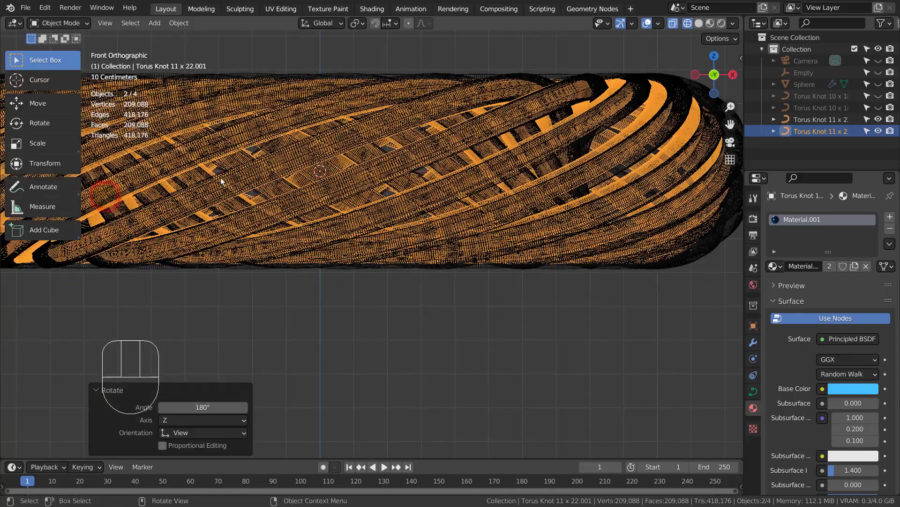
key("ctrl+z")
key("ctrl+z")
Step: Scale the blue torus knot uniformly to 0.943 inside the orange one
middle_click_drag(221, 181, 307, 196)
left_click(602, 121)
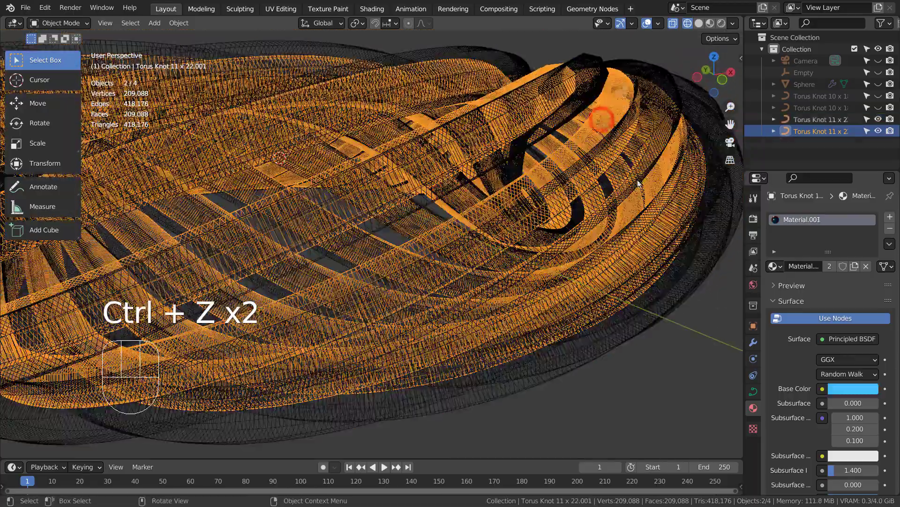
key("s")
left_click(618, 181)
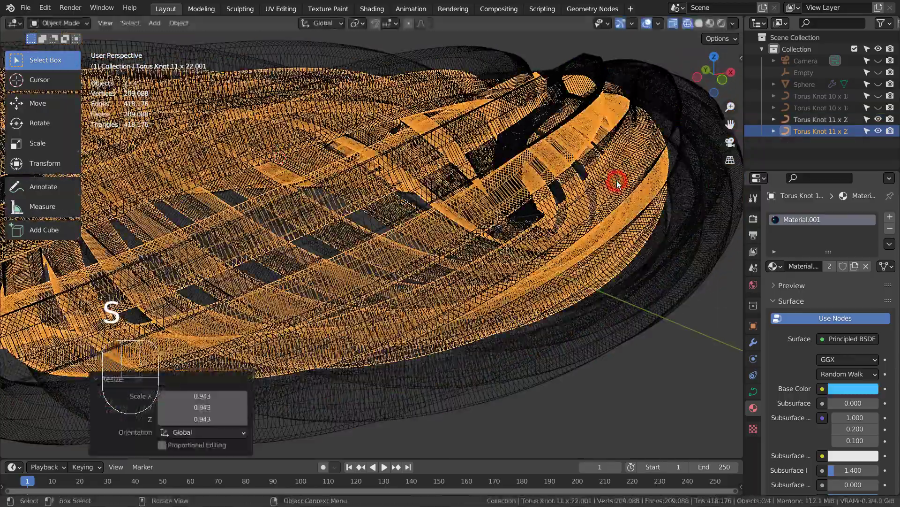
Step: View the two nested torus knots through the camera in rendered shading with nothing selected
key("KP_0")
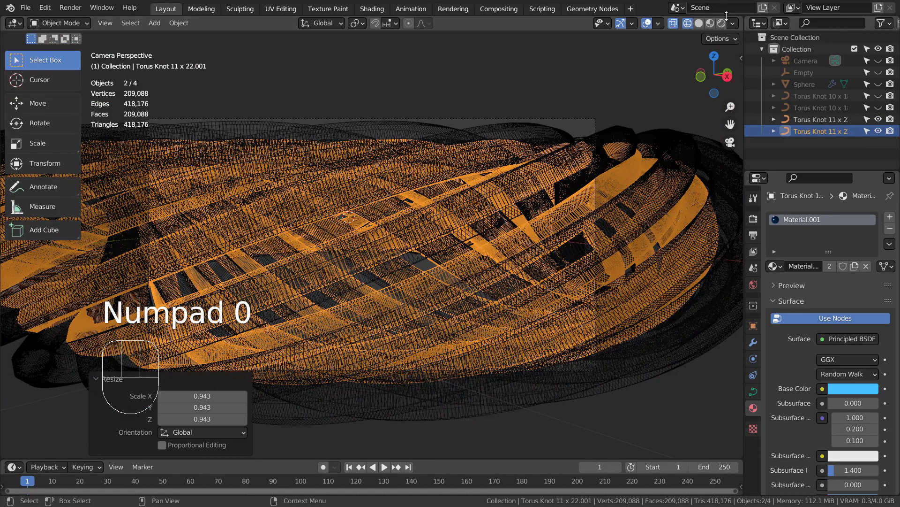
left_click(721, 23)
left_click(589, 73)
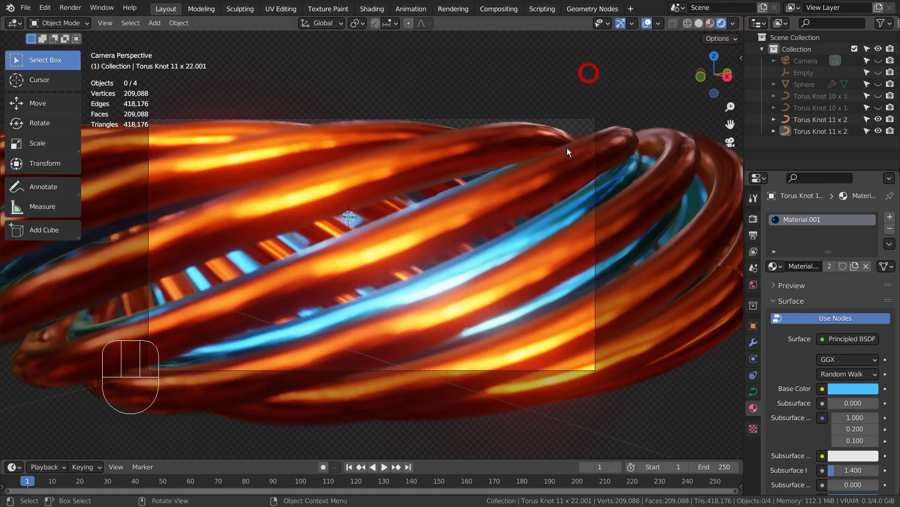
Step: Examine the interwoven orange and blue strands up close and as a whole from several angles outside the camera
middle_click_drag(508, 237, 663, 254)
scroll(554, 229, "up", 4)
scroll(539, 238, "up", 3)
scroll(545, 234, "down", 8)
scroll(420, 267, "up", 5)
scroll(453, 308, "down", 6)
scroll(477, 264, "up", 6)
scroll(476, 264, "down", 2)
scroll(453, 271, "up", 3)
scroll(459, 272, "down", 3)
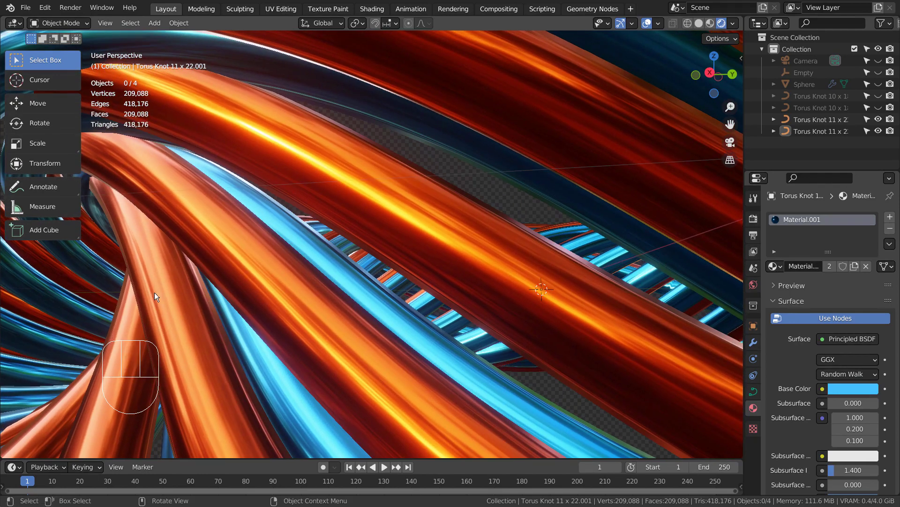
scroll(403, 209, "down", 10)
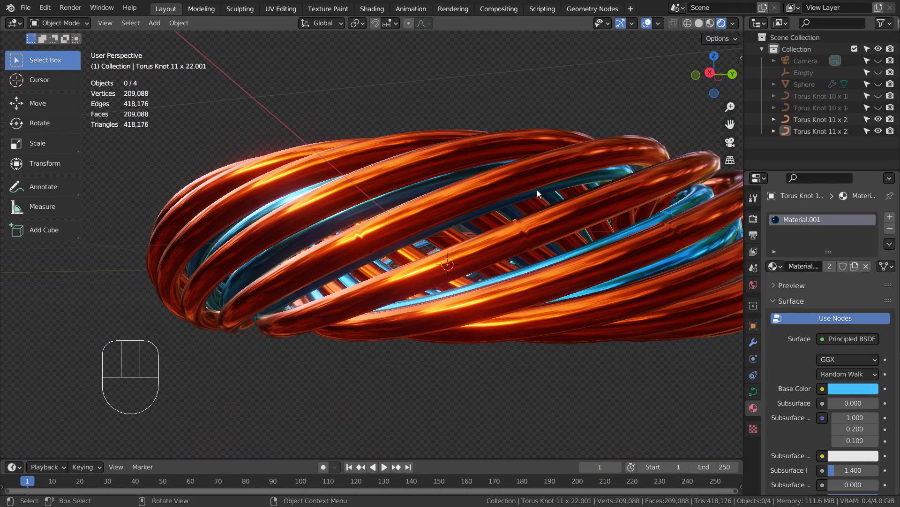
middle_click_drag(536, 190, 600, 199)
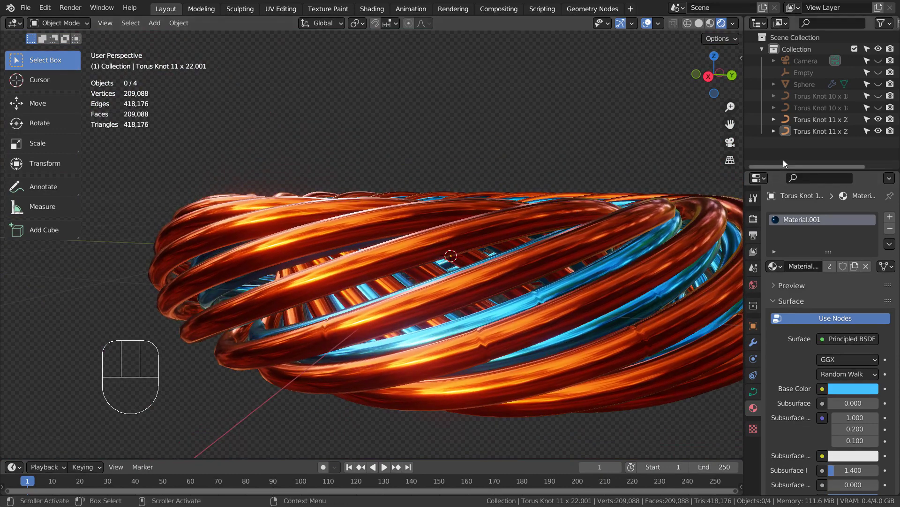
Step: Delete both of the 11 x 22 torus knots from the scene
left_click(818, 119)
left_click(826, 133, "shift")
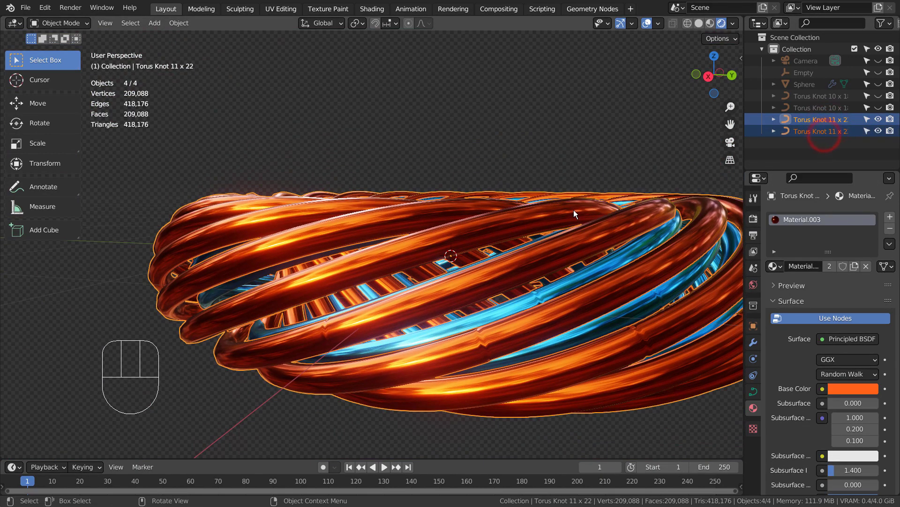
key("x")
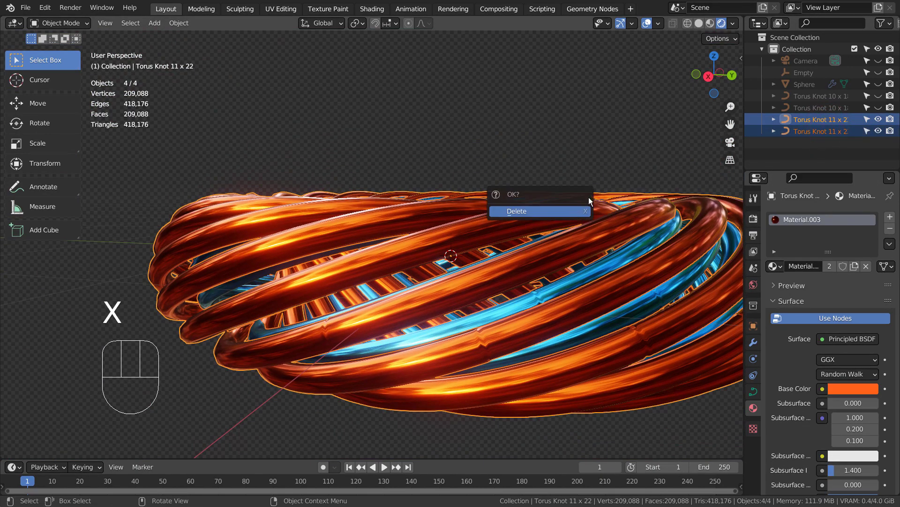
left_click(570, 210)
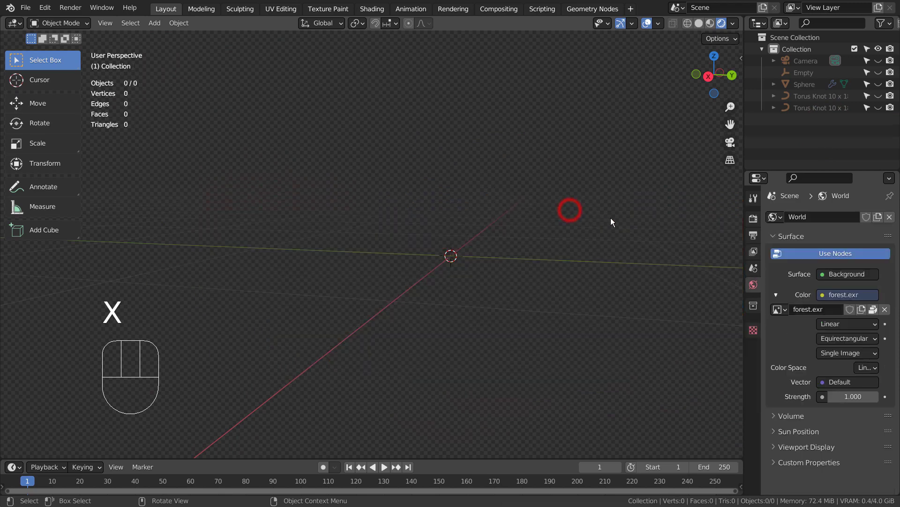
Step: Unhide the camera, the empty and both original torus knots, leave the sphere hidden, and view the scene through the camera
left_click(878, 60)
left_click(878, 72)
left_click(878, 84)
left_click(879, 96)
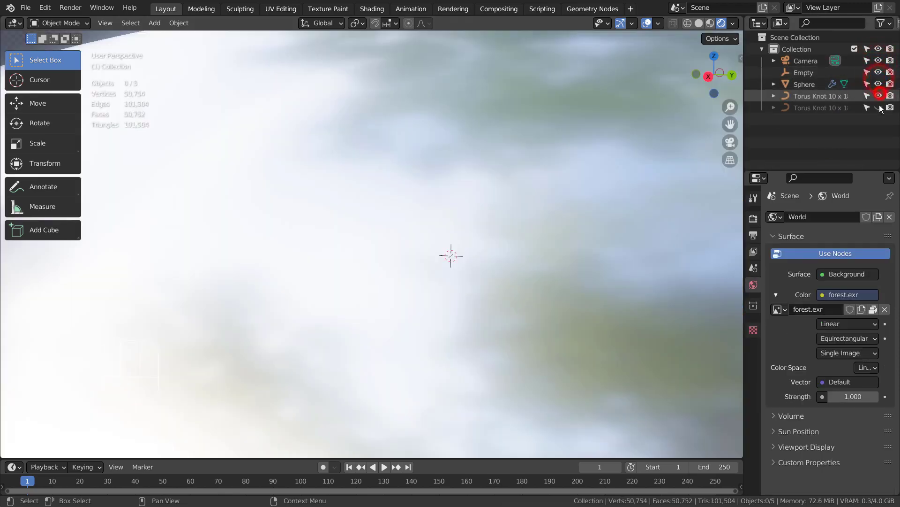
left_click(879, 107)
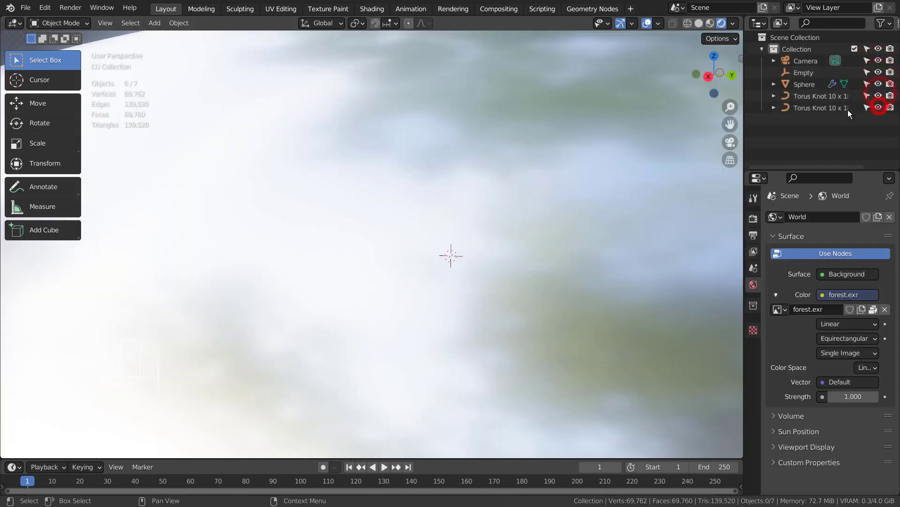
left_click(878, 84)
key("KP_0")
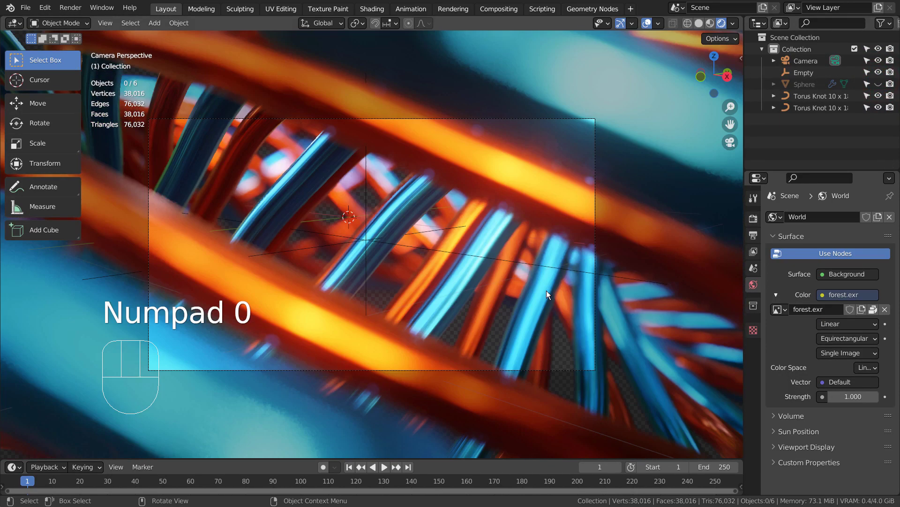
Step: Select the empty together with the camera and examine their placement among the torus knots in wireframe, including the camera's depth of field settings
left_click(366, 167)
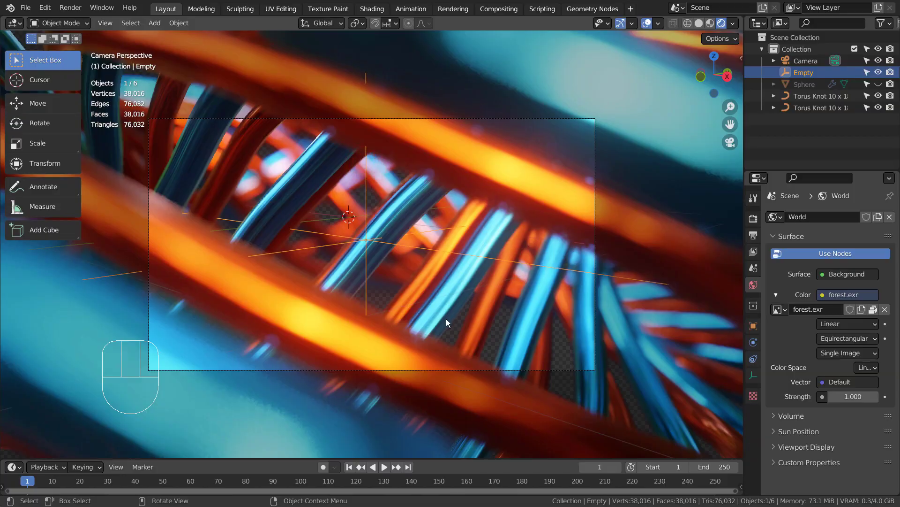
middle_click_drag(446, 319, 586, 281)
key("shift+z")
scroll(631, 359, "down", 5)
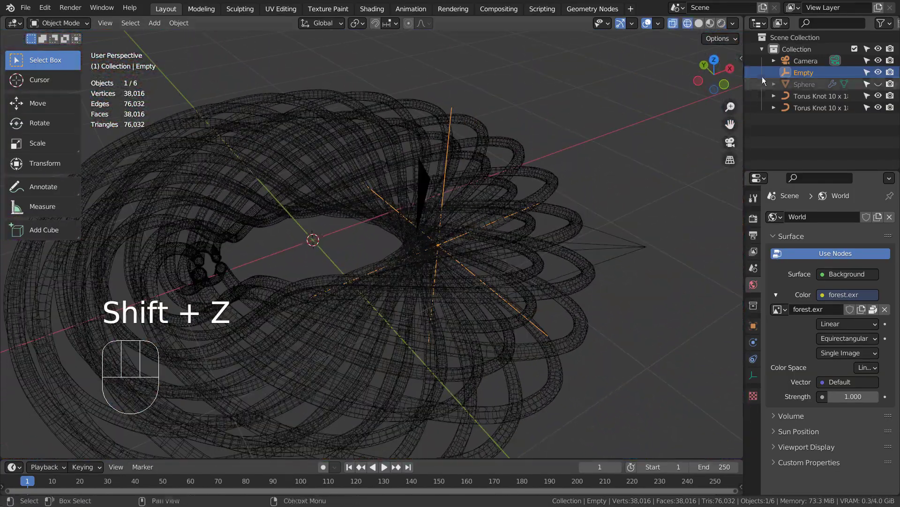
left_click(804, 60, "ctrl")
middle_click_drag(646, 237, 558, 294)
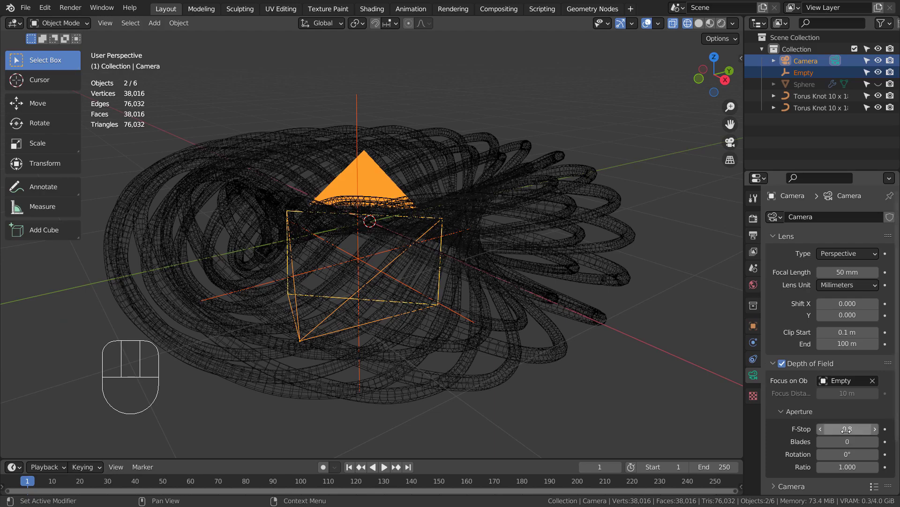
Step: Look through the camera again and display the scene's render settings
key("KP_0")
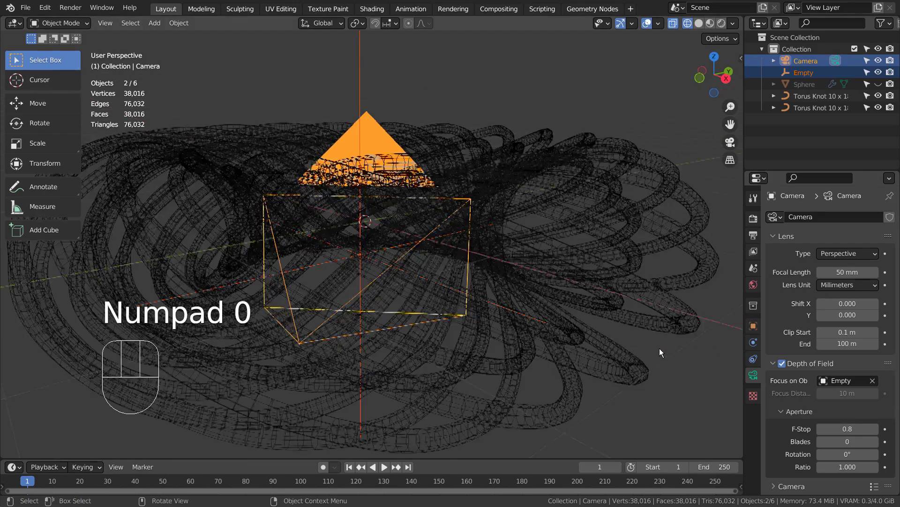
left_click(754, 218)
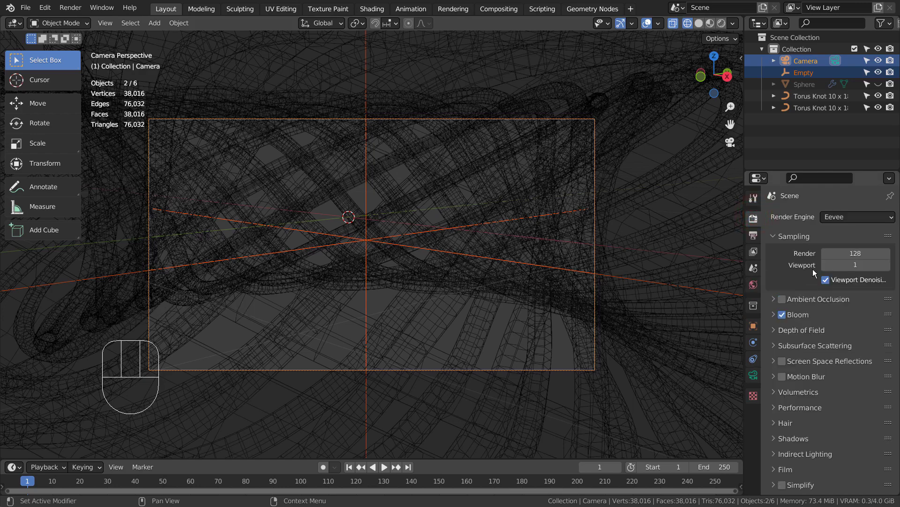